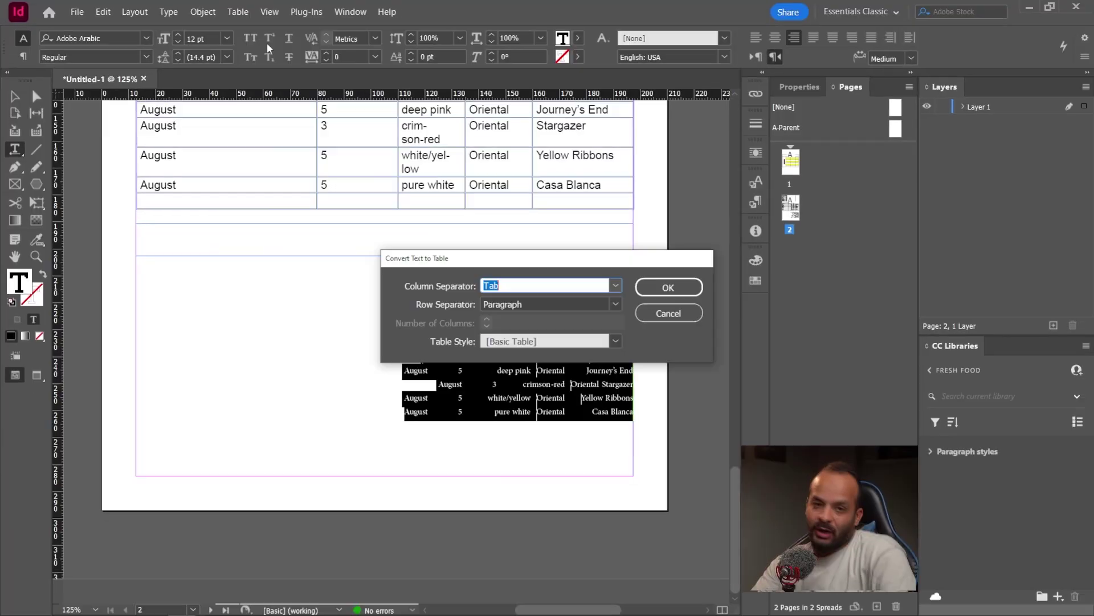
Convert the selected lily cultivar text into a table with Tab as column separator and Paragraph as row separator.
{"action": "key", "text": "Return"}
{"action": "key", "text": "ctrl+alt+a"}
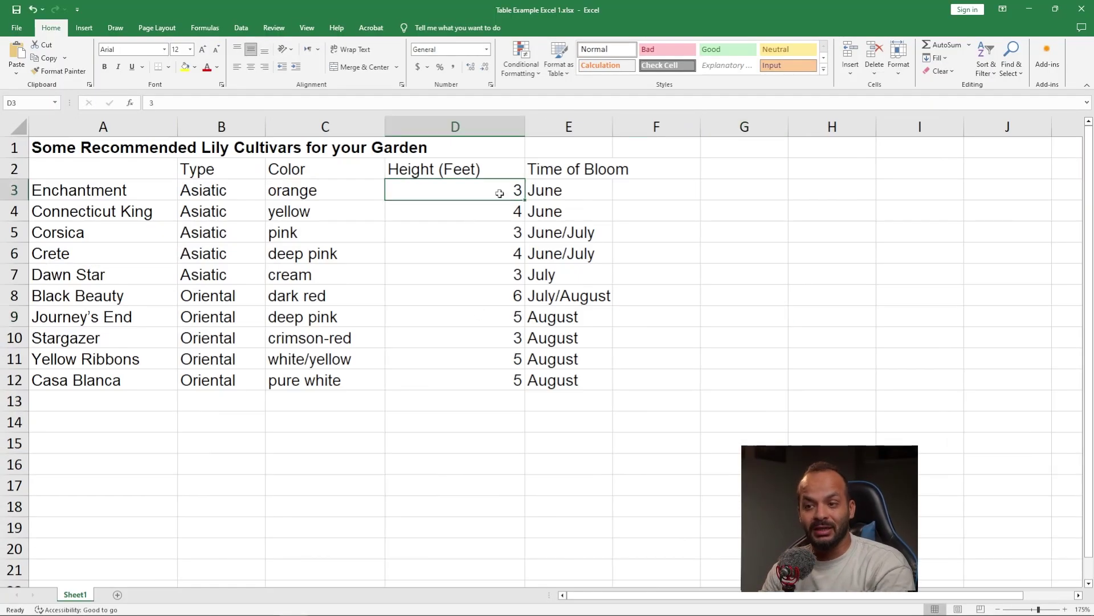
Switch to Excel and copy the Height (Feet) values in cells D3 to D12.
{"action": "left_click_drag", "start_coordinate": [499, 193], "coordinate": [496, 378]}
{"action": "key", "text": "ctrl+c"}
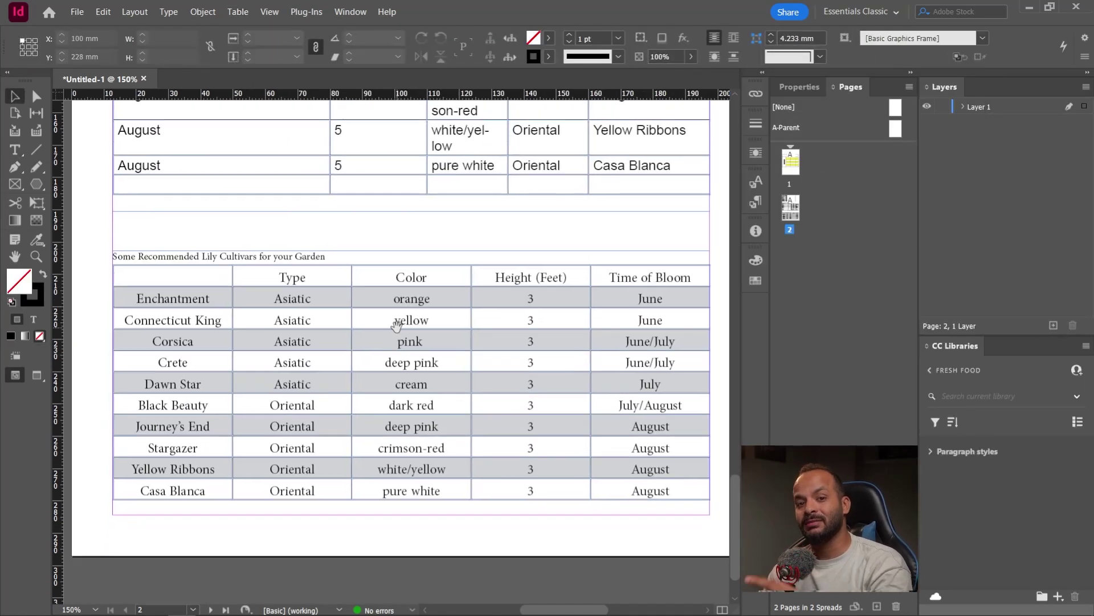
{"action": "scroll", "coordinate": [397, 325], "scroll_direction": "down", "scroll_amount": 1}
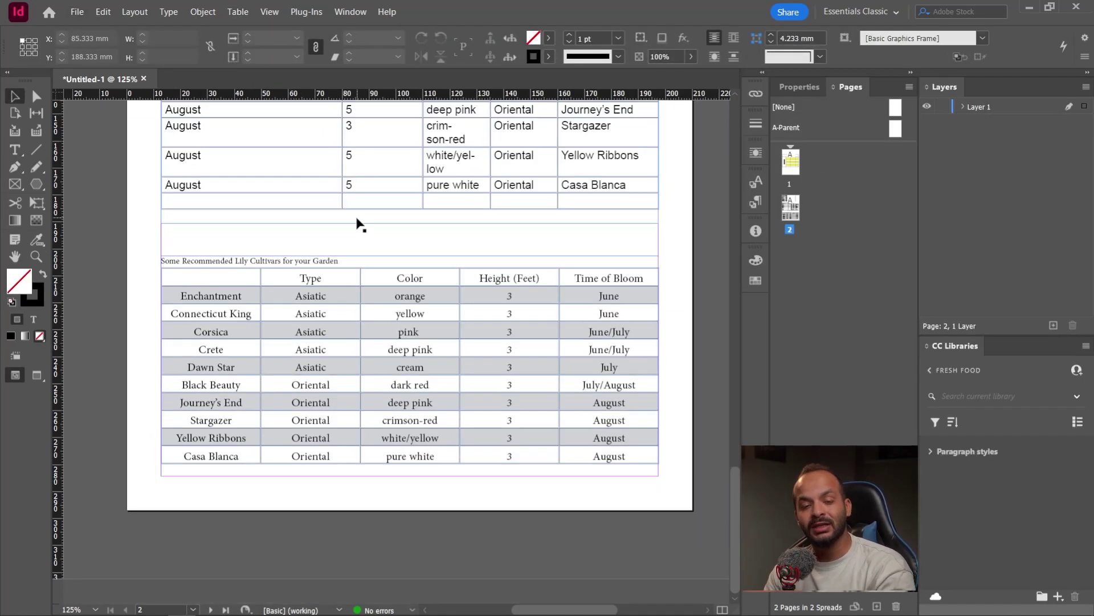
{"action": "scroll", "coordinate": [362, 222], "scroll_direction": "up", "scroll_amount": 4}
{"action": "scroll", "coordinate": [344, 420], "scroll_direction": "down", "scroll_amount": 3}
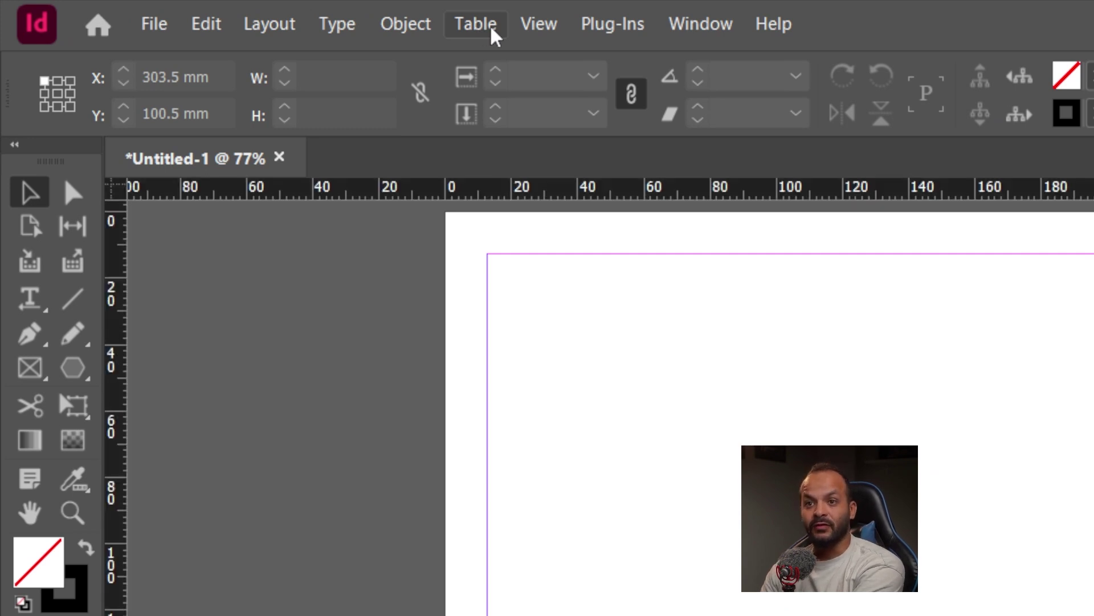
Create a table with 6 body rows and 3 columns, spanning the width between the page margins.
{"action": "left_click", "coordinate": [491, 25]}
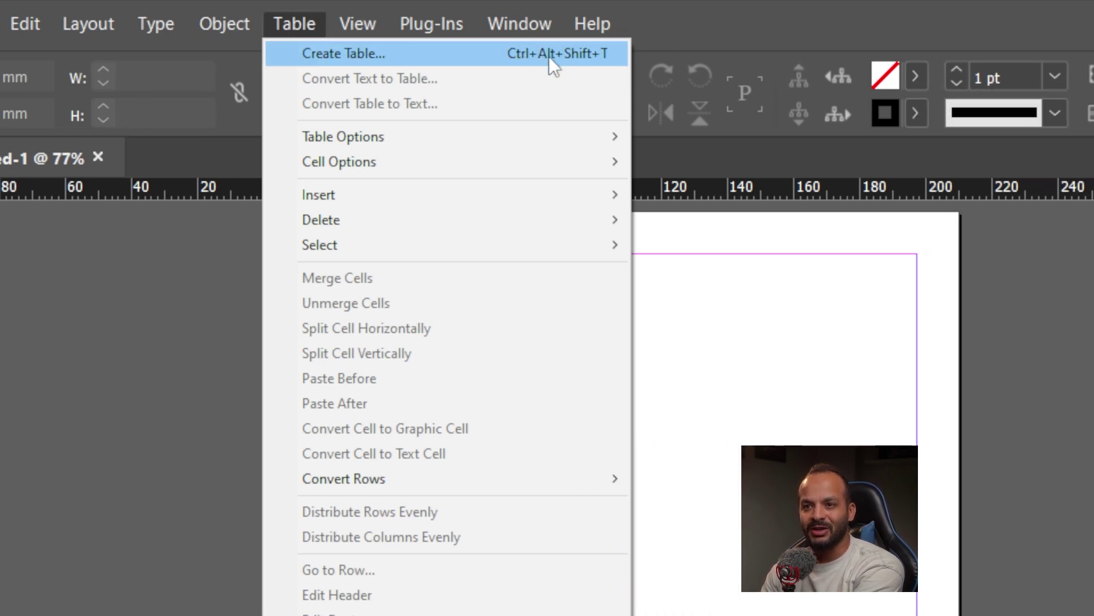
{"action": "left_click", "coordinate": [549, 56]}
{"action": "type", "text": "6"}
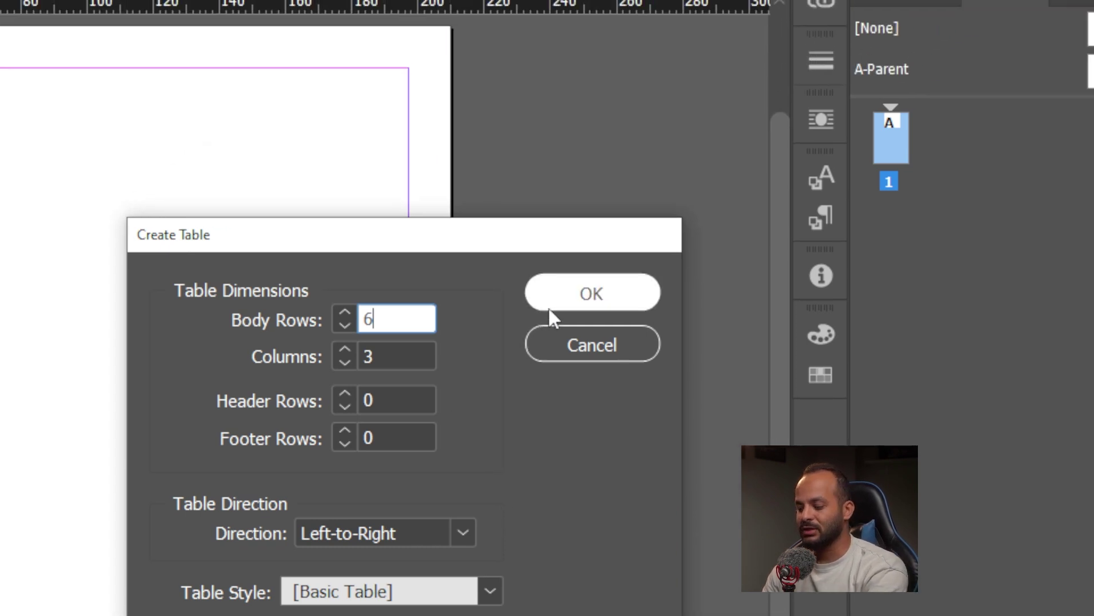
{"action": "left_click", "coordinate": [548, 307]}
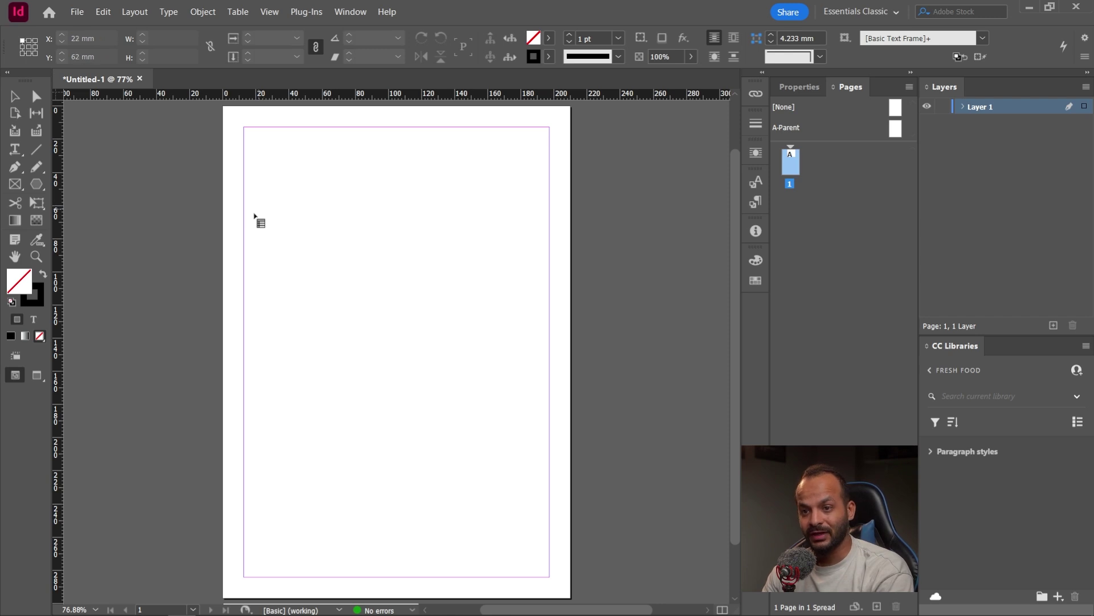
{"action": "left_click_drag", "start_coordinate": [244, 218], "coordinate": [544, 380]}
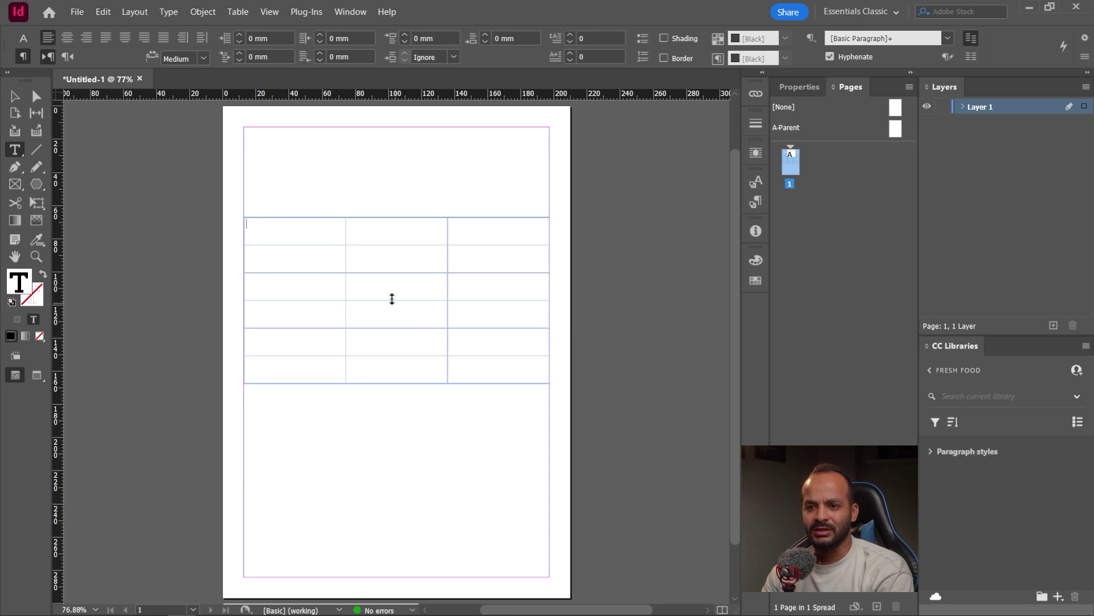
Narrow the table's first column and make its first row slightly taller by moving their borders.
{"action": "scroll", "coordinate": [351, 233], "scroll_direction": "up", "scroll_amount": 2}
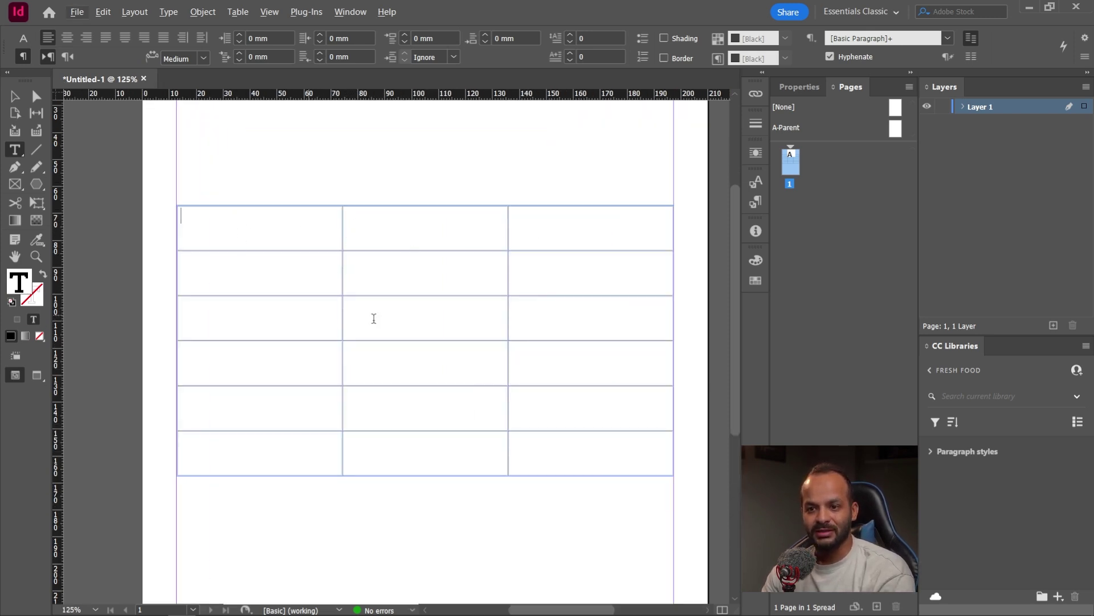
{"action": "scroll", "coordinate": [615, 290], "scroll_direction": "down", "scroll_amount": 1}
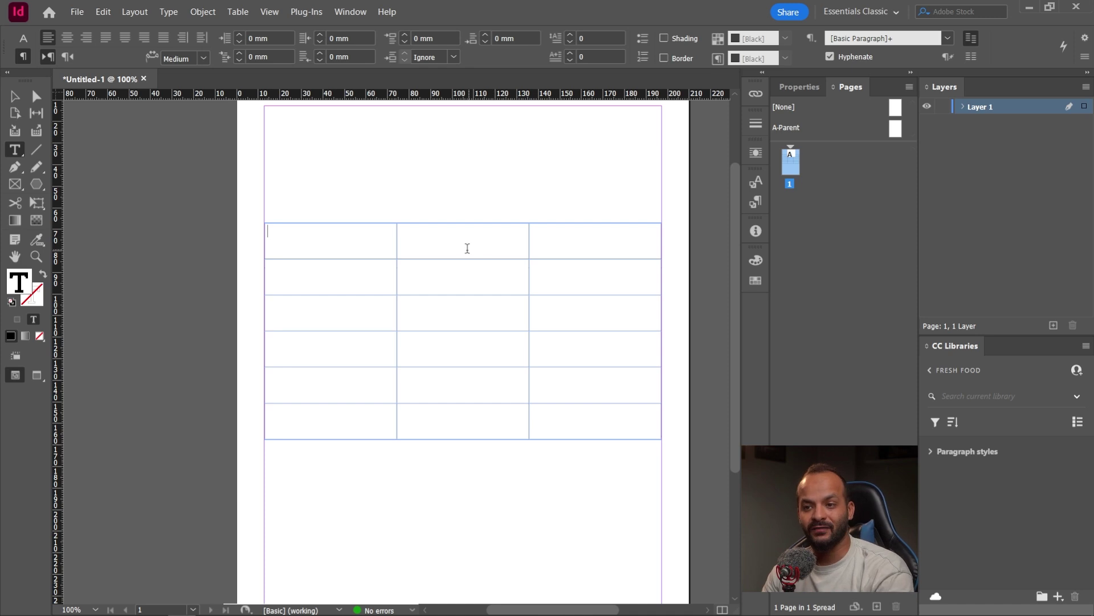
{"action": "mouse_move", "coordinate": [398, 273]}
{"action": "left_mouse_down"}
{"action": "mouse_move", "coordinate": [443, 275]}
{"action": "mouse_move", "coordinate": [337, 275]}
{"action": "mouse_move", "coordinate": [386, 275]}
{"action": "mouse_move", "coordinate": [403, 288]}
{"action": "mouse_move", "coordinate": [403, 254]}
{"action": "mouse_move", "coordinate": [403, 266]}
{"action": "left_mouse_up"}
{"action": "left_click", "coordinate": [397, 280]}
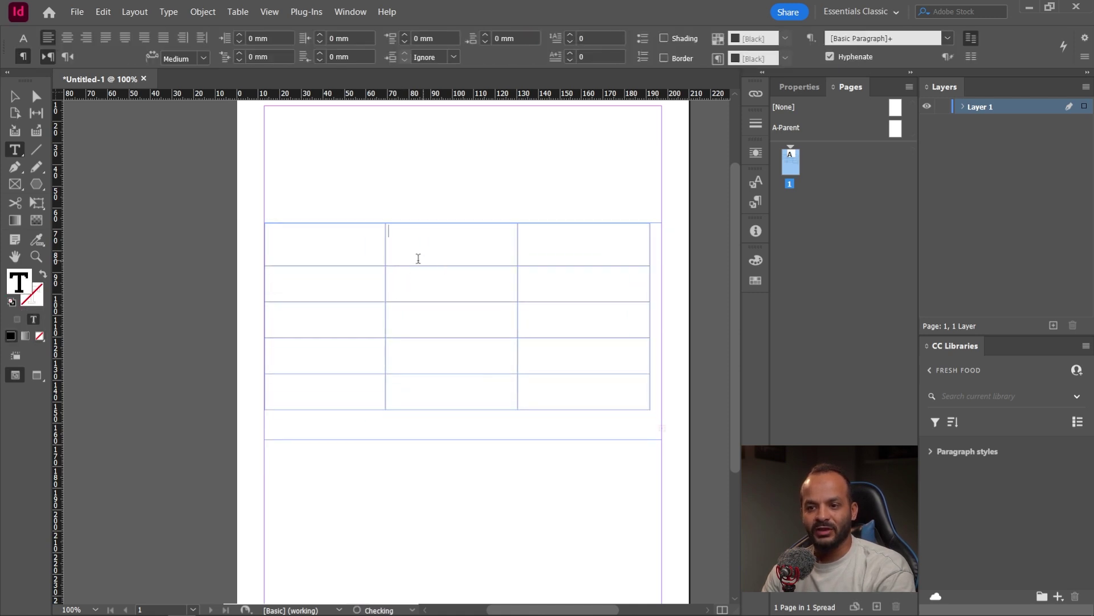
{"action": "left_click", "coordinate": [415, 258]}
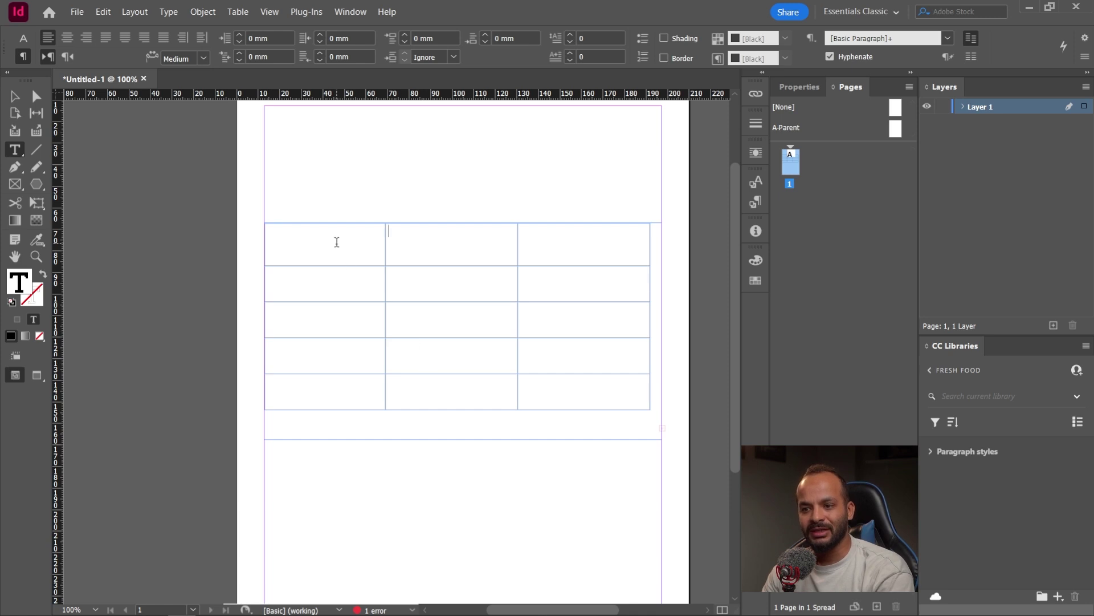
Select a range of cells from the first cell to the last visible one, and clear the selection.
{"action": "left_click_drag", "start_coordinate": [336, 240], "coordinate": [529, 337]}
{"action": "left_click", "coordinate": [287, 229]}
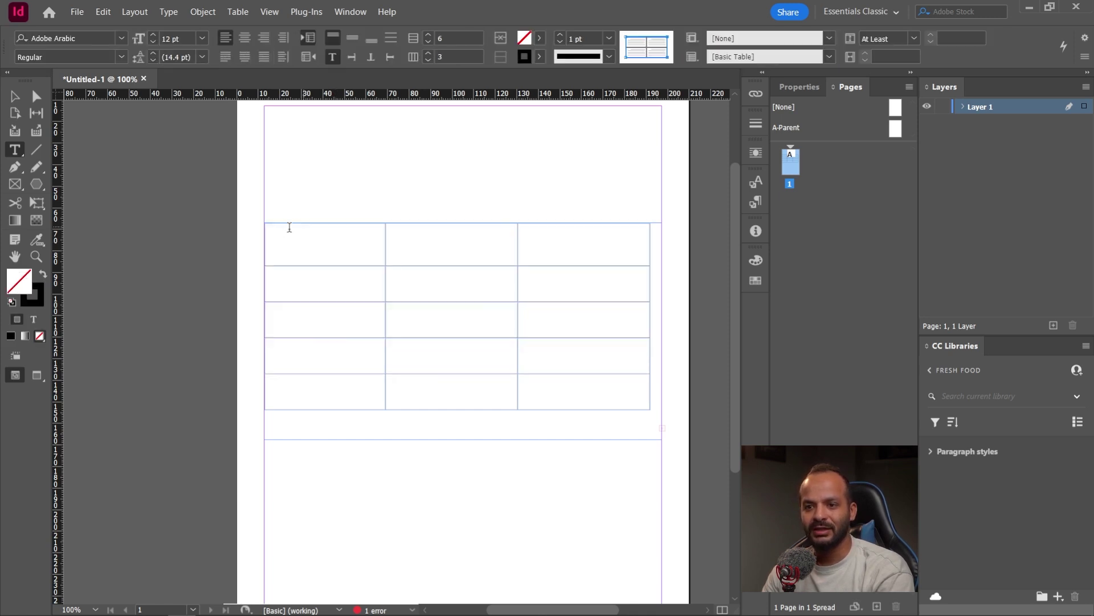
{"action": "left_click_drag", "start_coordinate": [285, 233], "coordinate": [608, 398]}
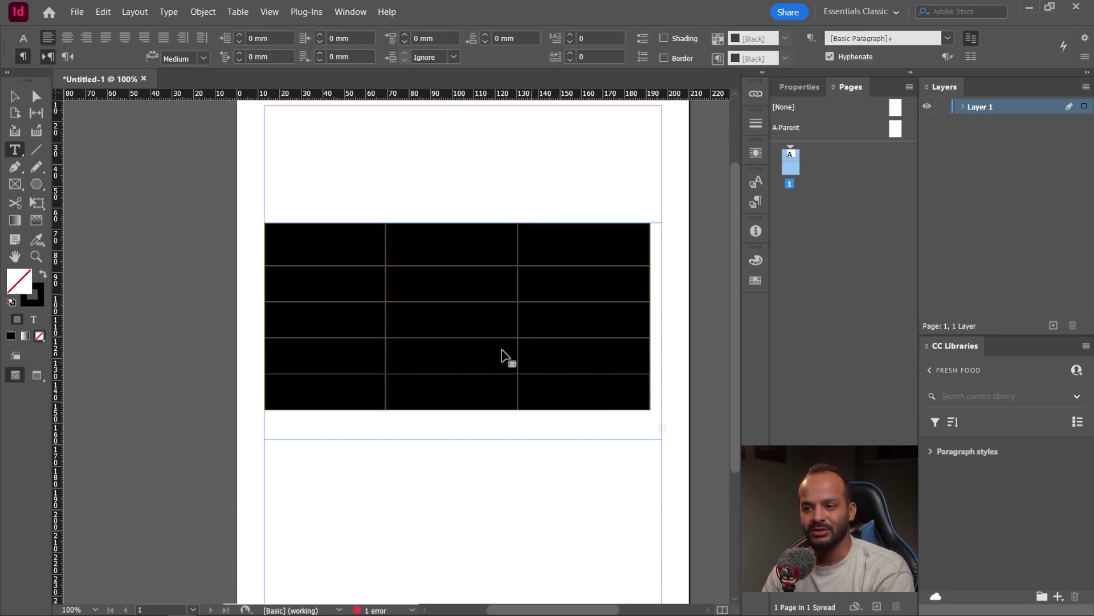
{"action": "left_click", "coordinate": [450, 295]}
{"action": "left_click", "coordinate": [304, 251]}
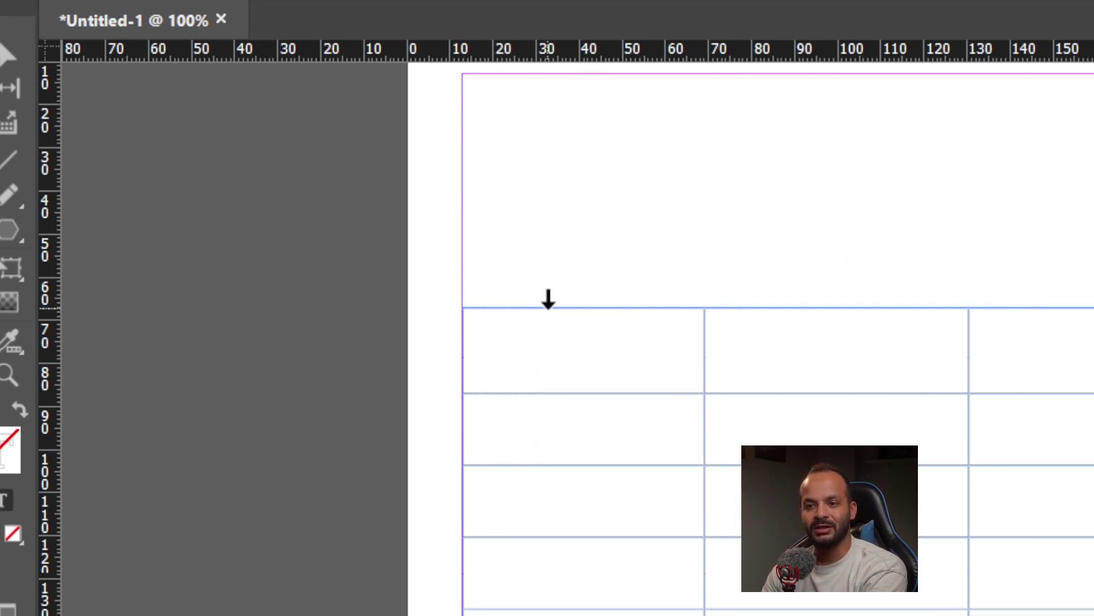
Select the table's first column, its first row, and finally the entire table.
{"action": "left_click", "coordinate": [548, 298]}
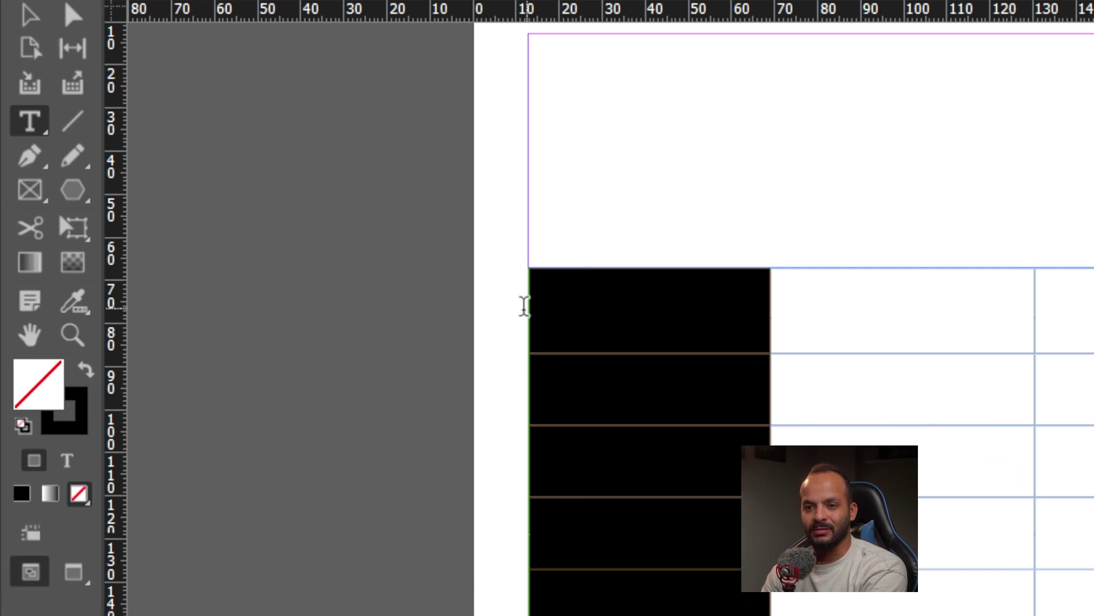
{"action": "left_click", "coordinate": [519, 309]}
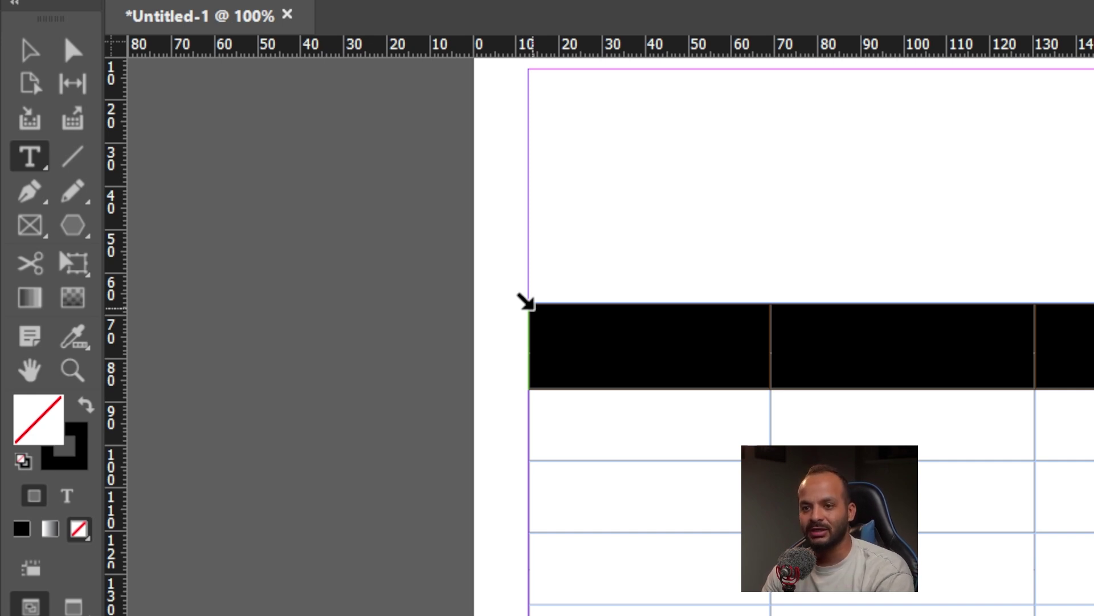
{"action": "left_click", "coordinate": [527, 305]}
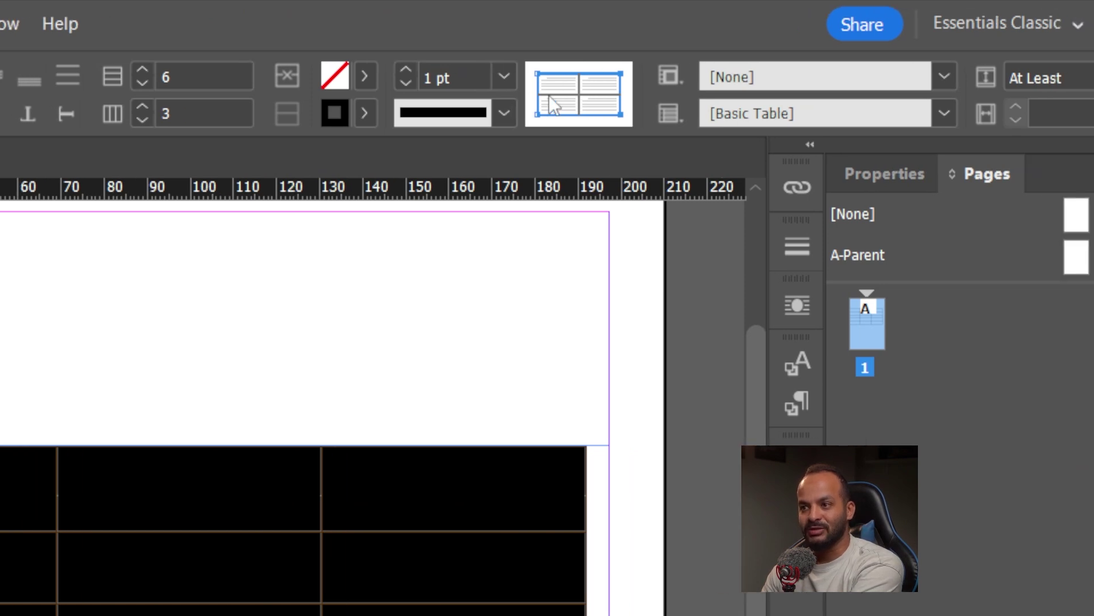
Set the stroke weight of all outer and inner borders of the selected table to 3 pt.
{"action": "left_click", "coordinate": [552, 246]}
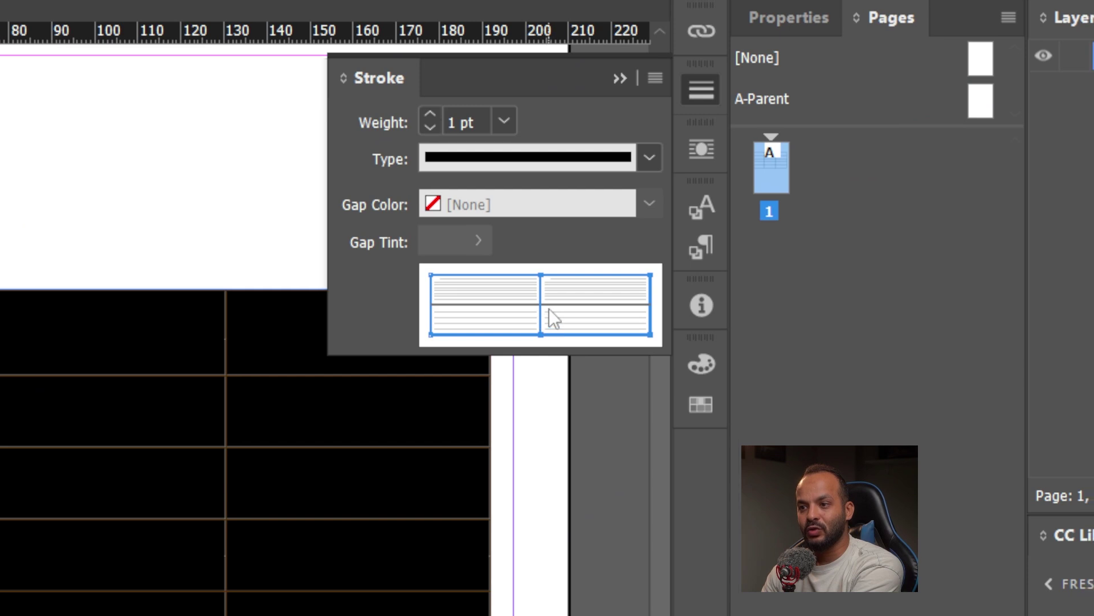
{"action": "left_click", "coordinate": [554, 303]}
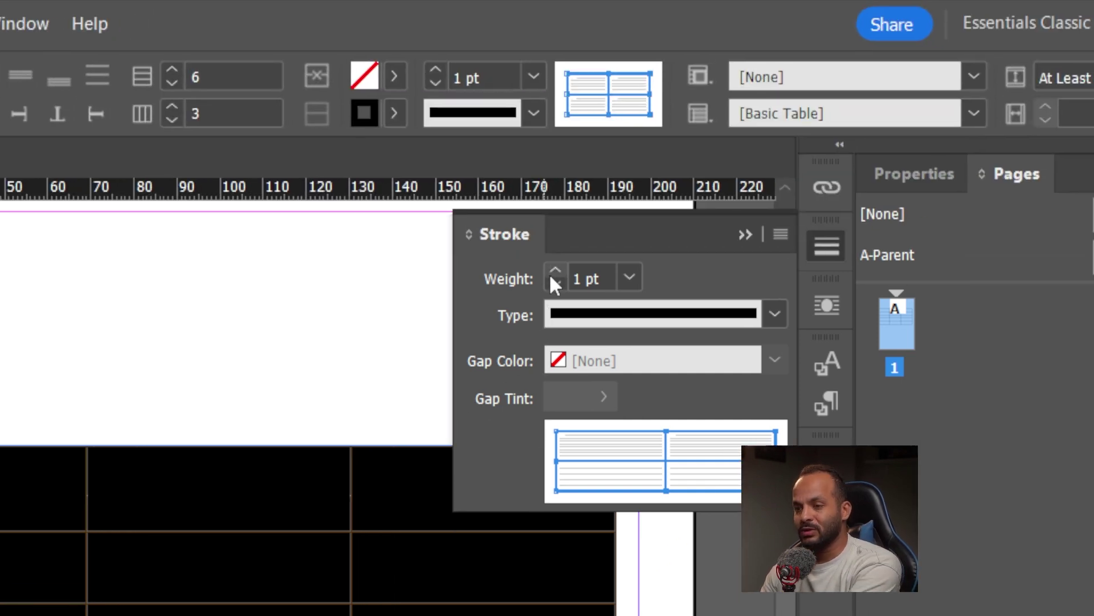
{"action": "left_click", "coordinate": [562, 270]}
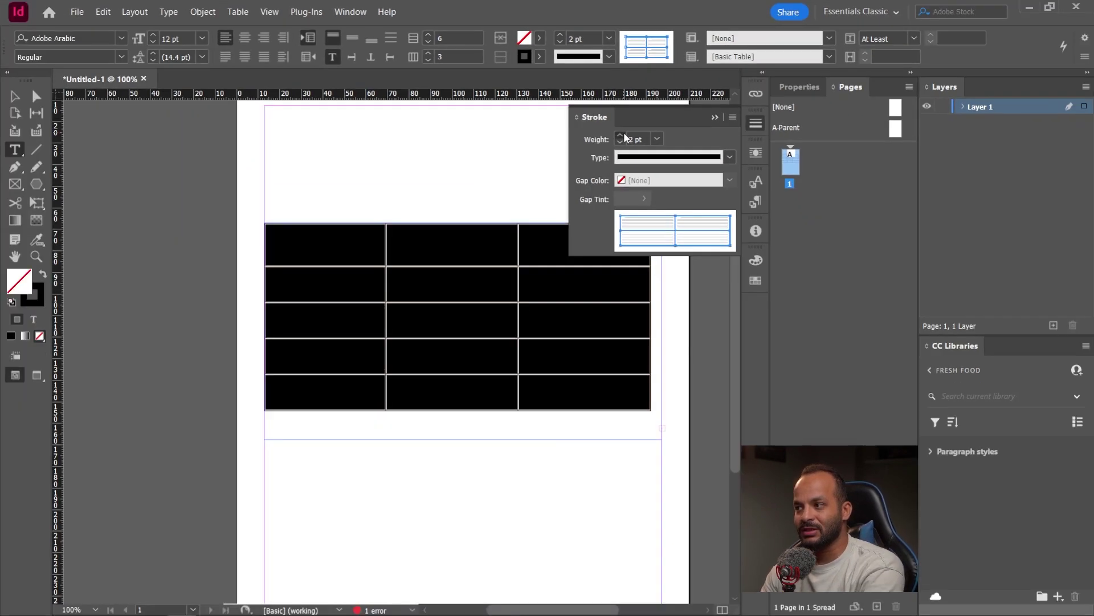
{"action": "left_click", "coordinate": [615, 143]}
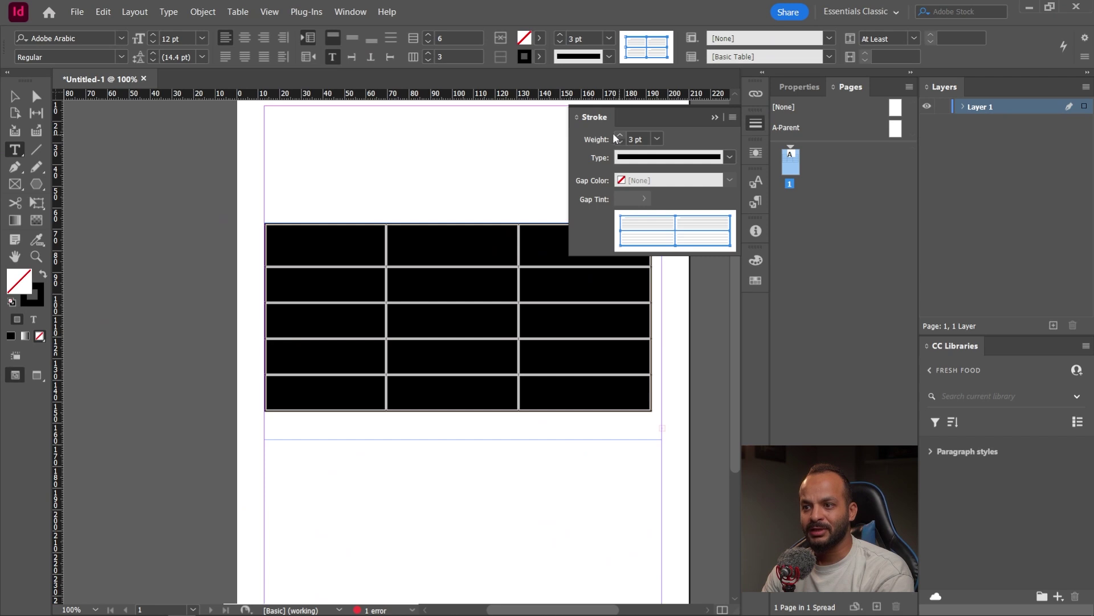
Deselect the table and preview the page without guides or frame edges, with the Stroke panel collapsed.
{"action": "key", "text": "Escape"}
{"action": "left_click", "coordinate": [371, 166]}
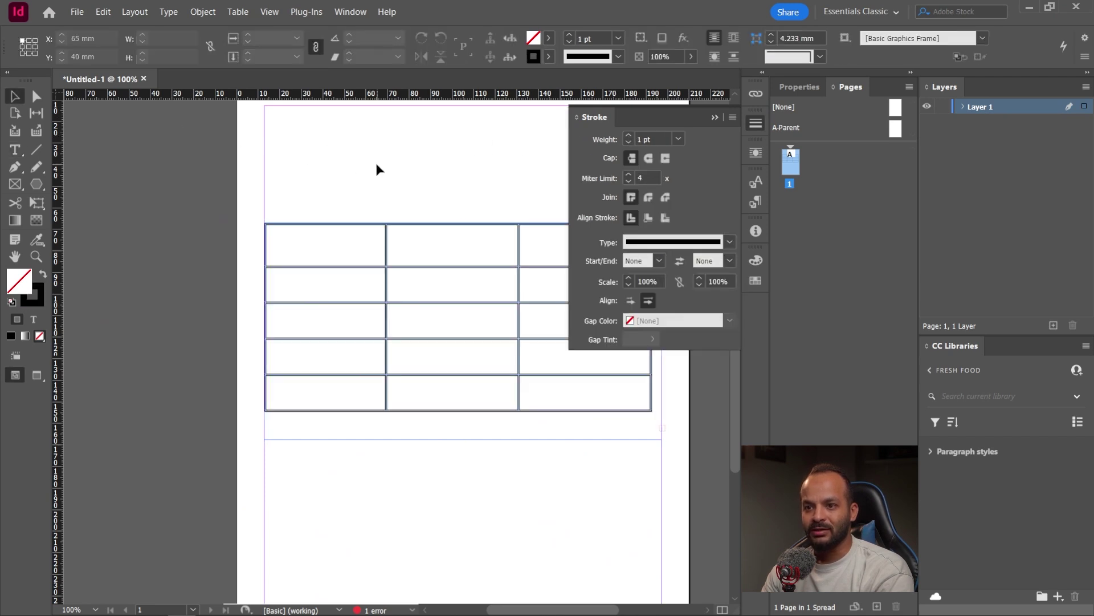
{"action": "key", "text": "w"}
{"action": "left_click", "coordinate": [713, 117]}
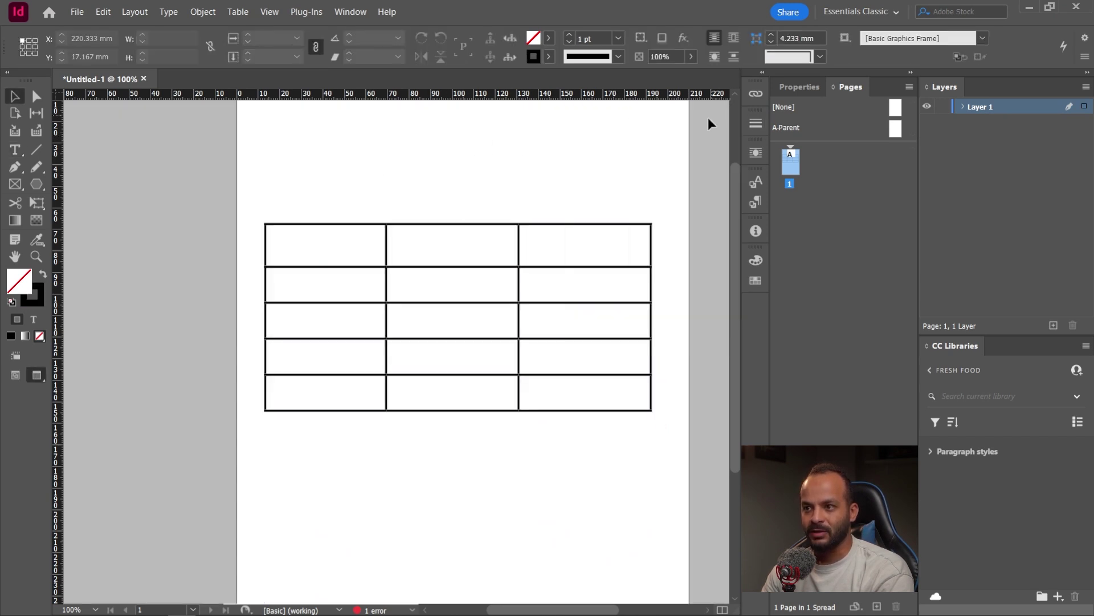
Extend the table's text frame downward to a height of about 116.5 mm to fit the overset row.
{"action": "left_click", "coordinate": [481, 327]}
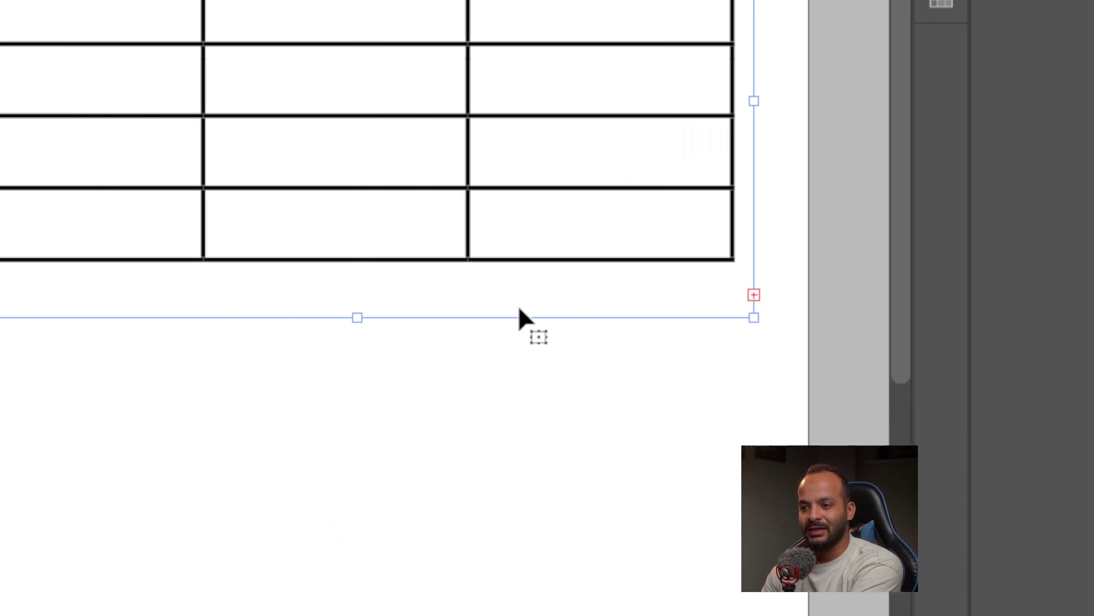
{"action": "left_click_drag", "start_coordinate": [462, 438], "coordinate": [463, 473]}
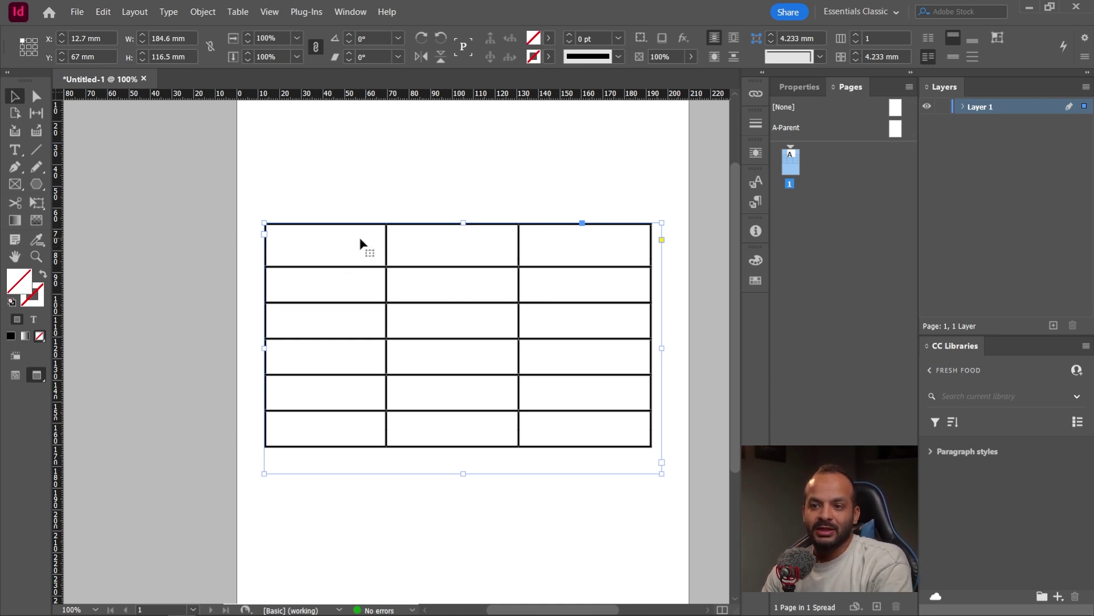
Select the whole table and remove the stroke from only its outer border, leaving the inner lines out of the change.
{"action": "left_click", "coordinate": [13, 152]}
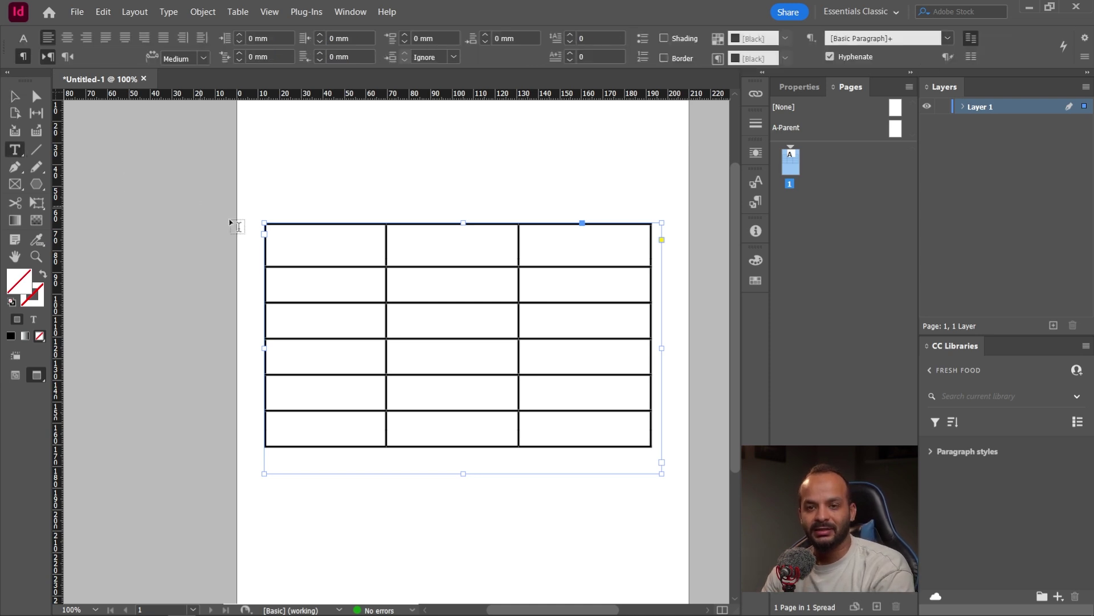
{"action": "left_click", "coordinate": [261, 219]}
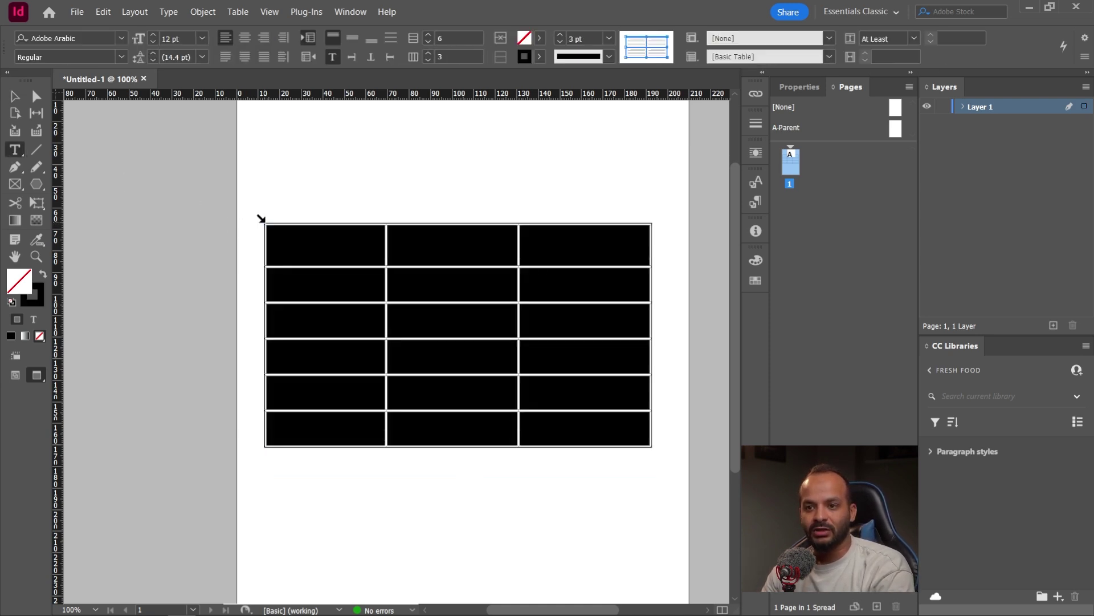
{"action": "left_click", "coordinate": [755, 123]}
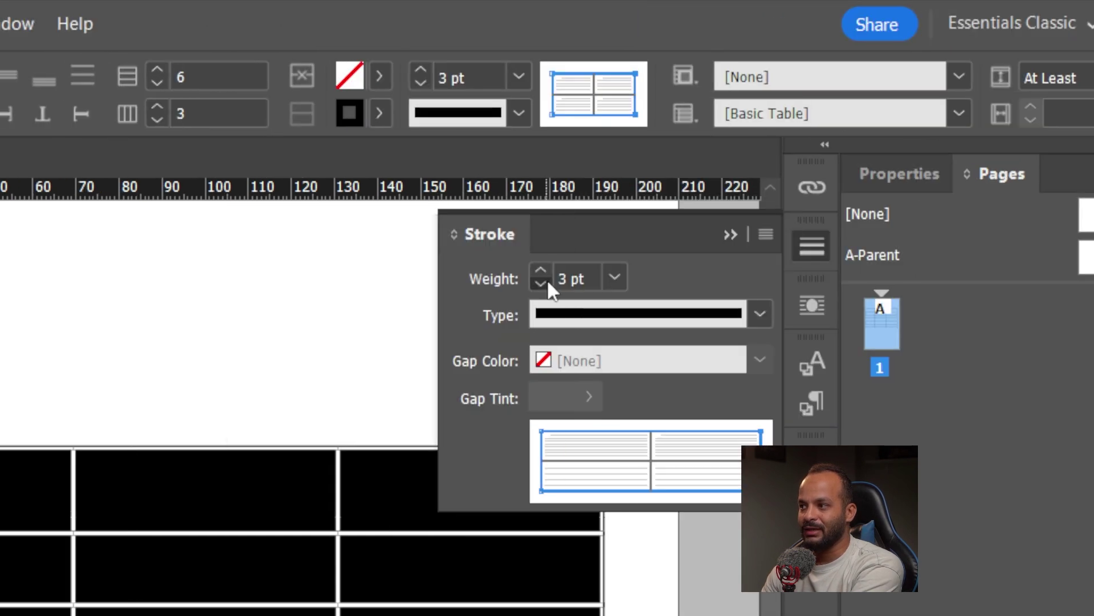
{"action": "left_click", "coordinate": [360, 274]}
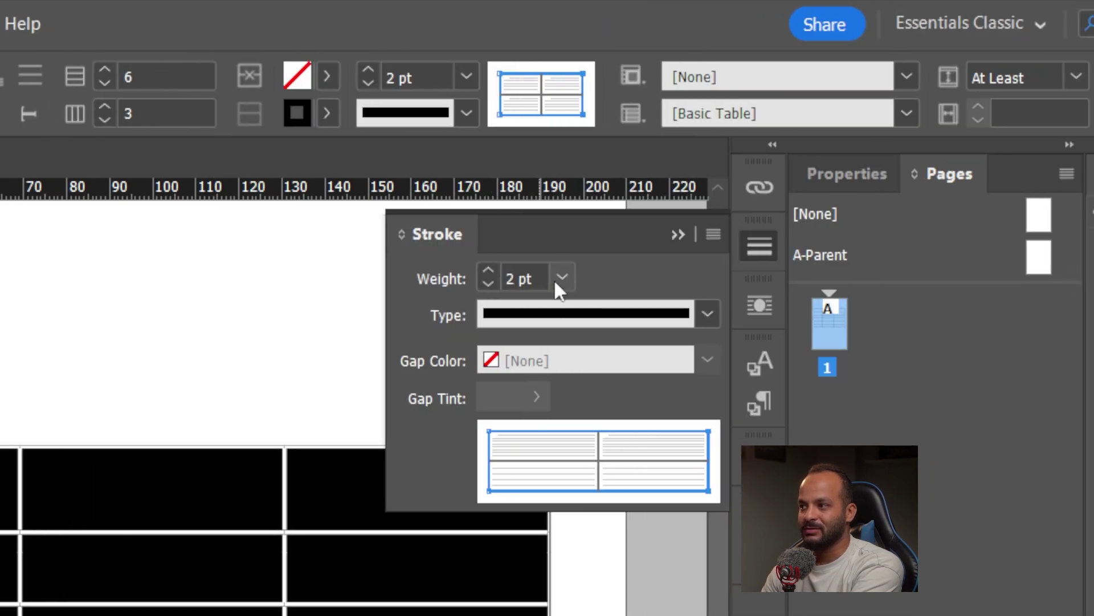
{"action": "left_click", "coordinate": [555, 279]}
{"action": "left_click", "coordinate": [545, 310]}
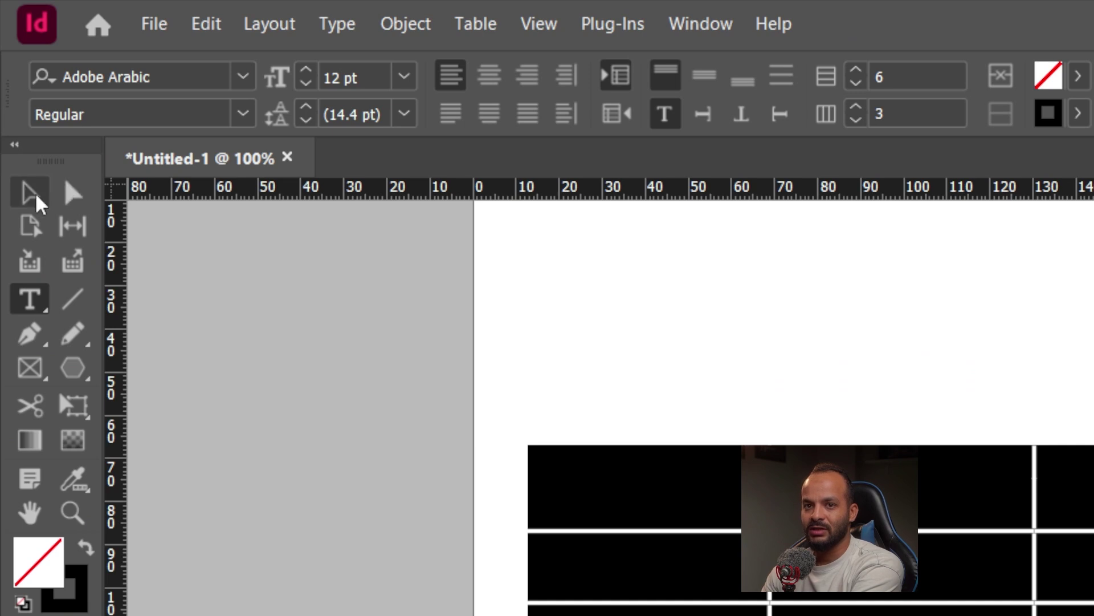
{"action": "left_click", "coordinate": [32, 193]}
{"action": "left_click", "coordinate": [548, 310]}
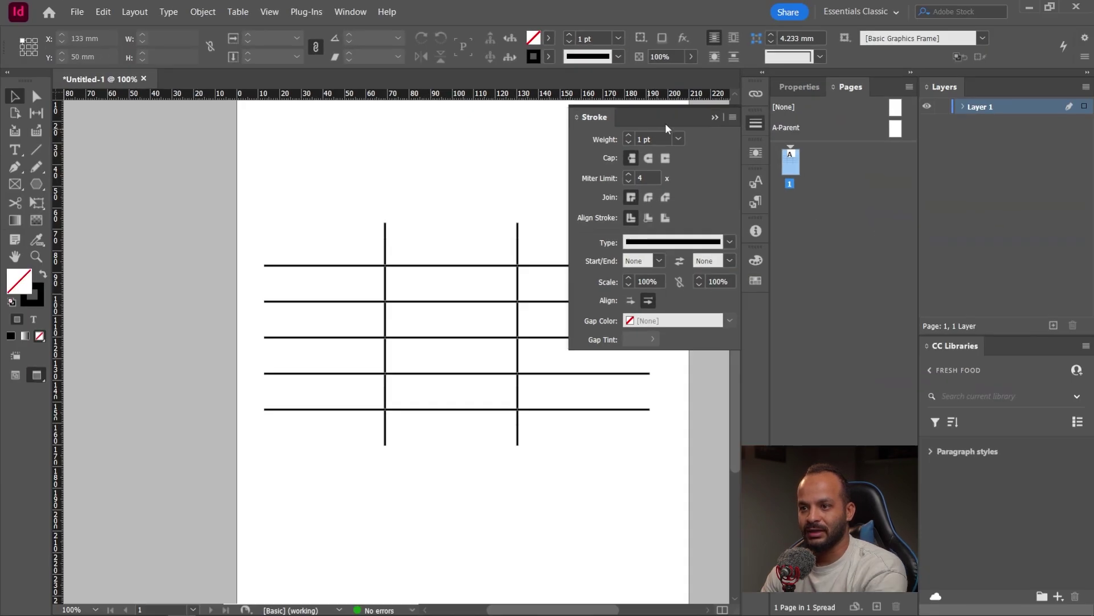
{"action": "left_click", "coordinate": [716, 117]}
Return from the preview to the normal view with guides and frame edges shown.
{"action": "scroll", "coordinate": [473, 343], "scroll_direction": "up", "scroll_amount": 1}
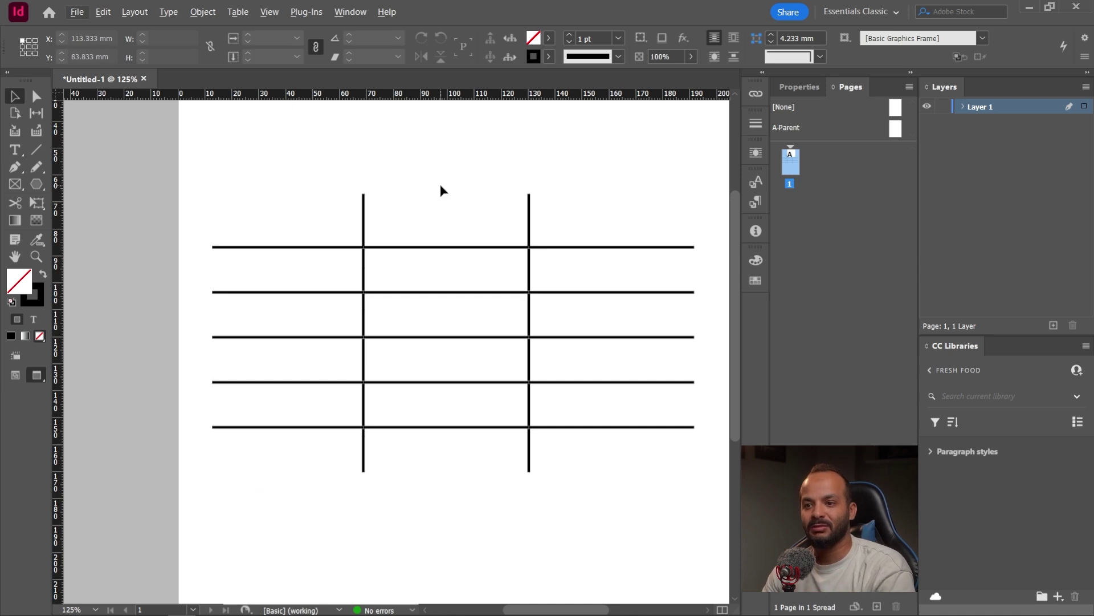
{"action": "key", "text": "alt+w"}
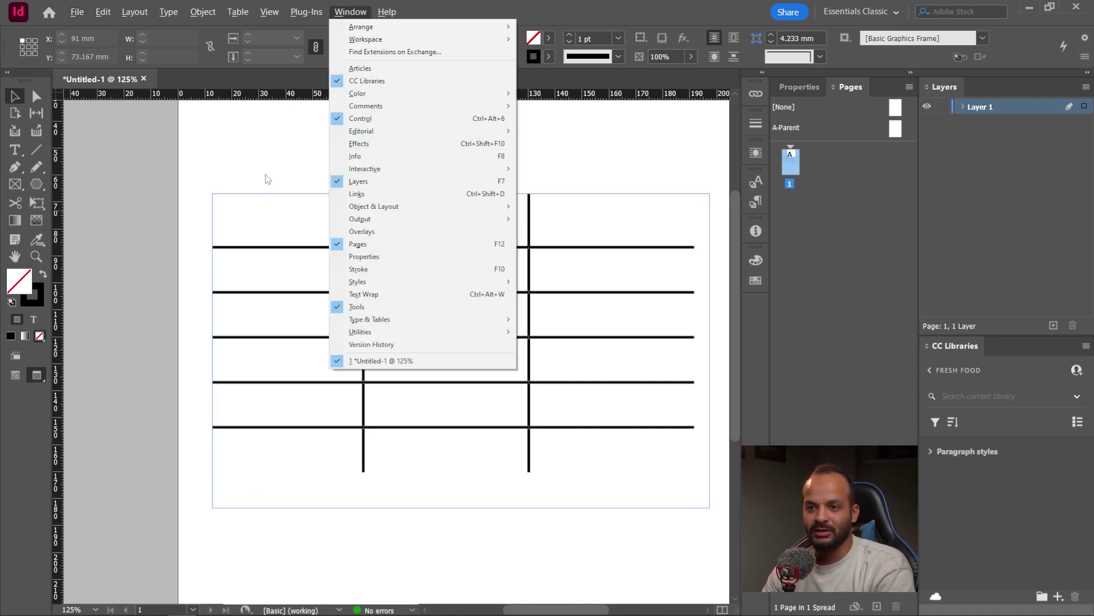
{"action": "key", "text": "Escape"}
{"action": "key", "text": "alt"}
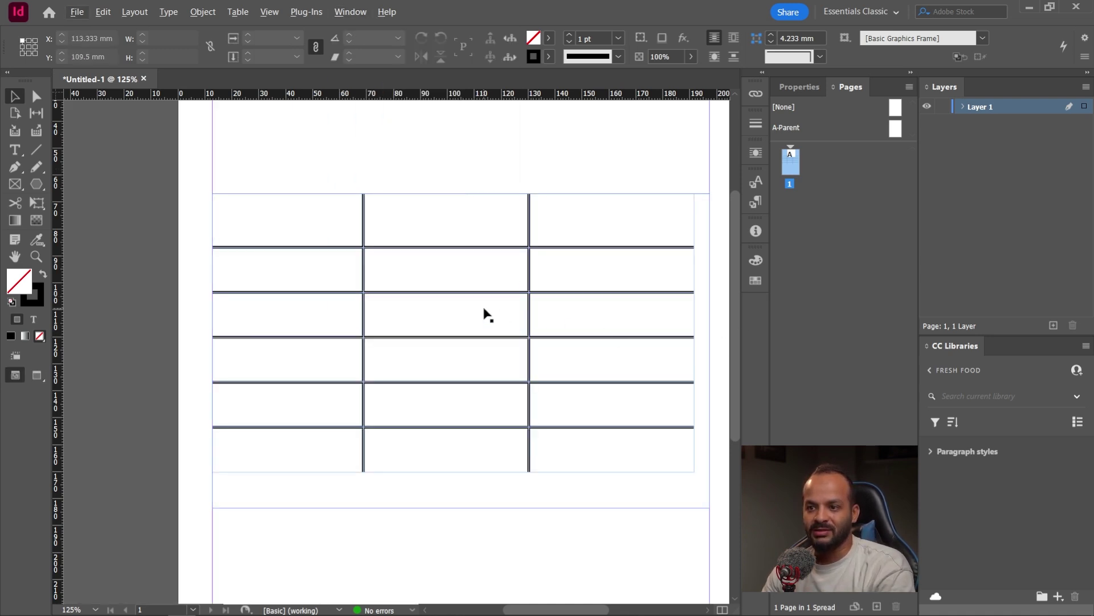
Select the whole table and set its outer border stroke weight to 3 pt.
{"action": "scroll", "coordinate": [562, 249], "scroll_direction": "right", "scroll_amount": 1}
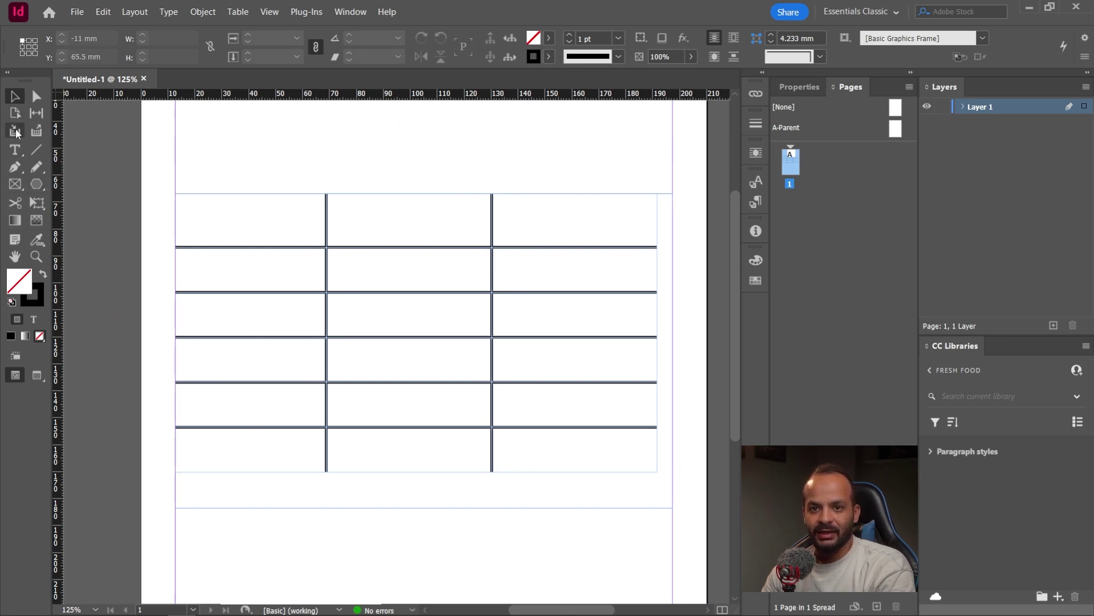
{"action": "left_click", "coordinate": [10, 151]}
{"action": "left_click", "coordinate": [177, 195]}
{"action": "key", "text": "F10"}
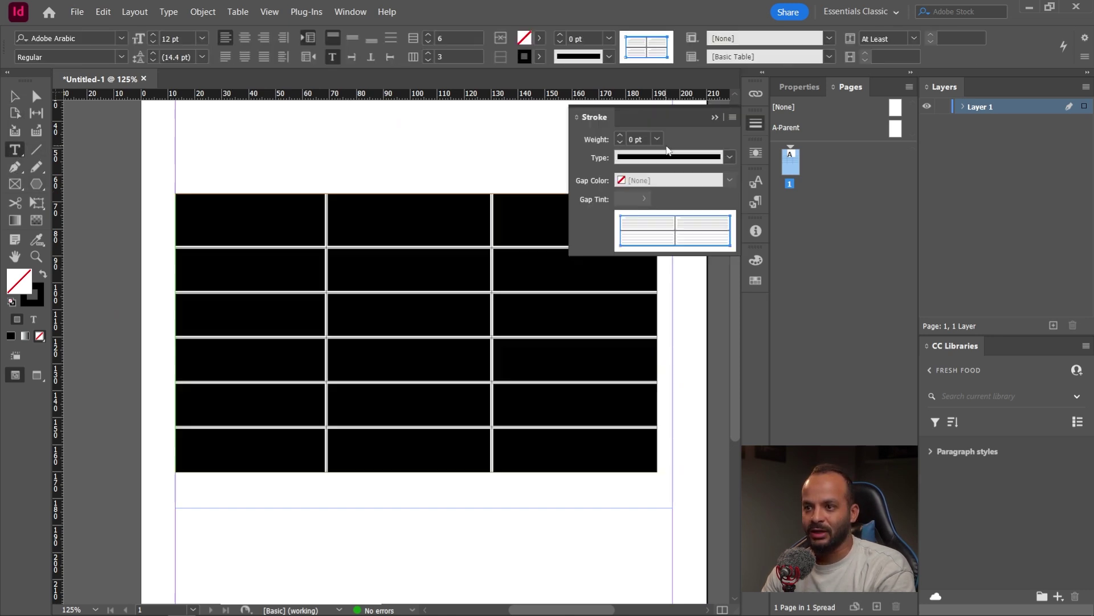
{"action": "left_click", "coordinate": [658, 139]}
{"action": "left_click", "coordinate": [641, 243]}
{"action": "left_click", "coordinate": [15, 97]}
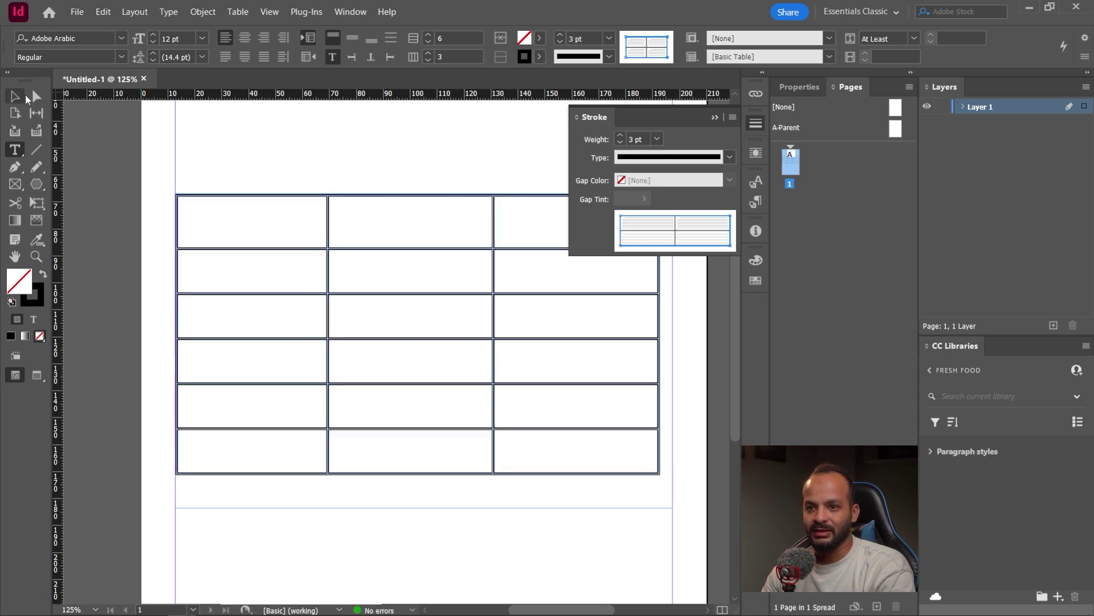
Select the whole table, choose the Solid stroke type for its outer border, and collapse the Stroke panel.
{"action": "left_click", "coordinate": [14, 149]}
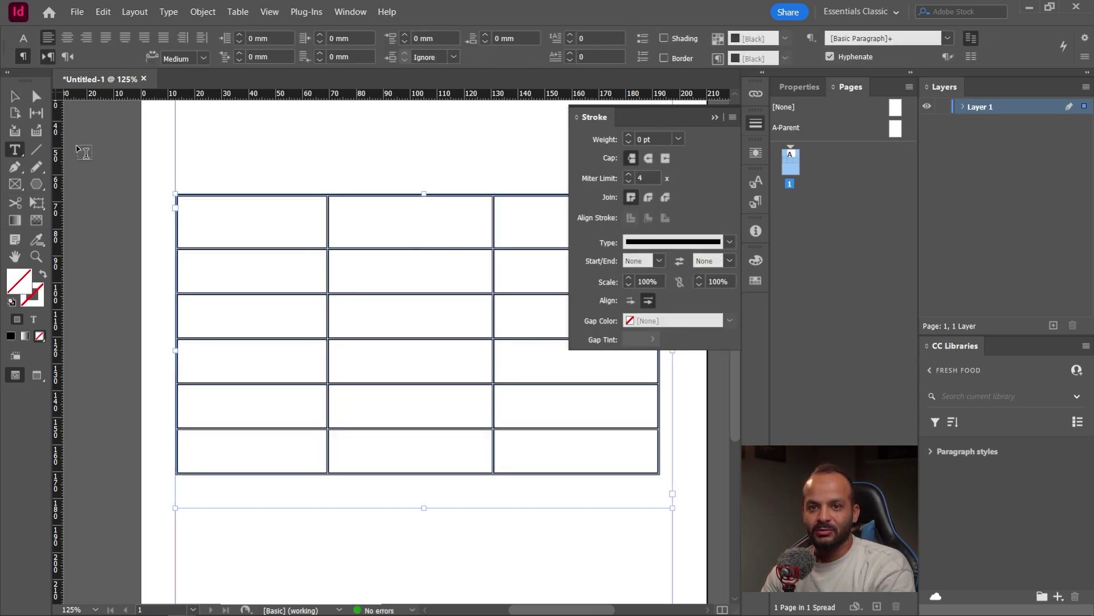
{"action": "left_click", "coordinate": [173, 192]}
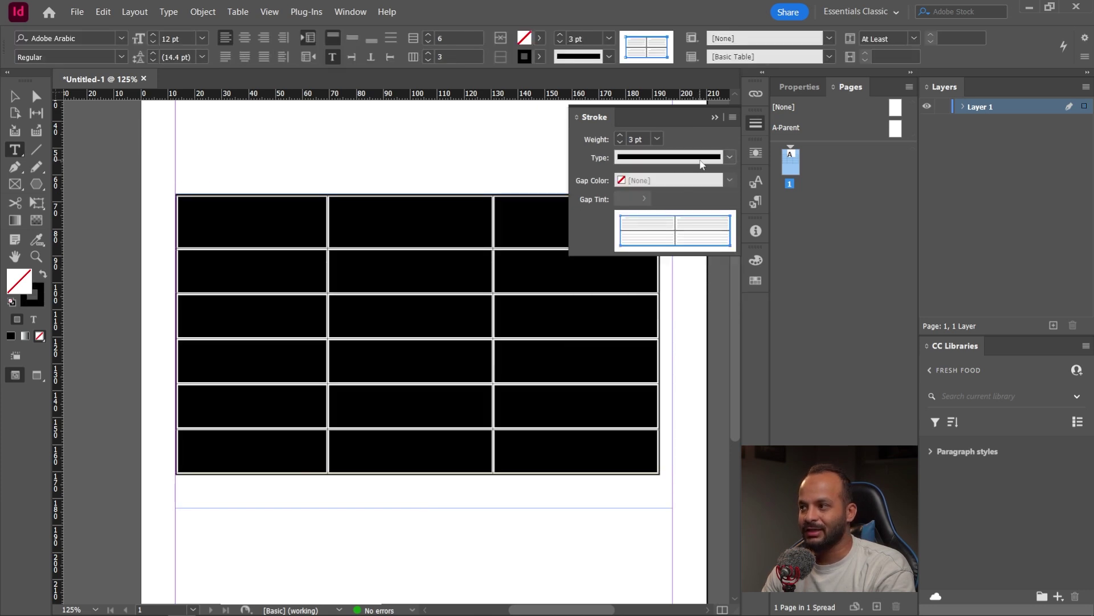
{"action": "left_click", "coordinate": [695, 160]}
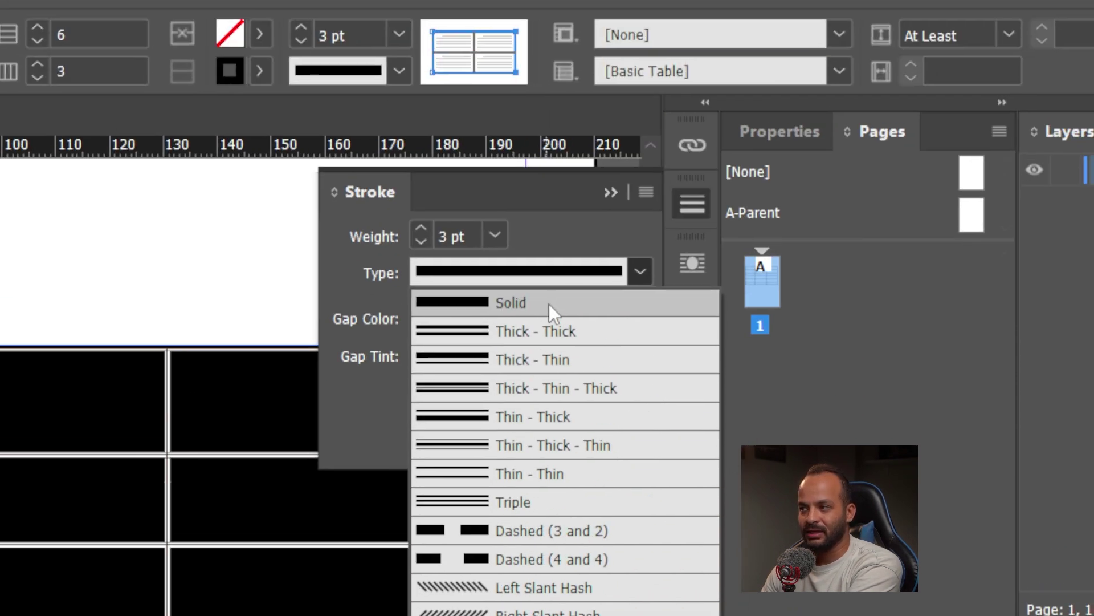
{"action": "left_click", "coordinate": [548, 309]}
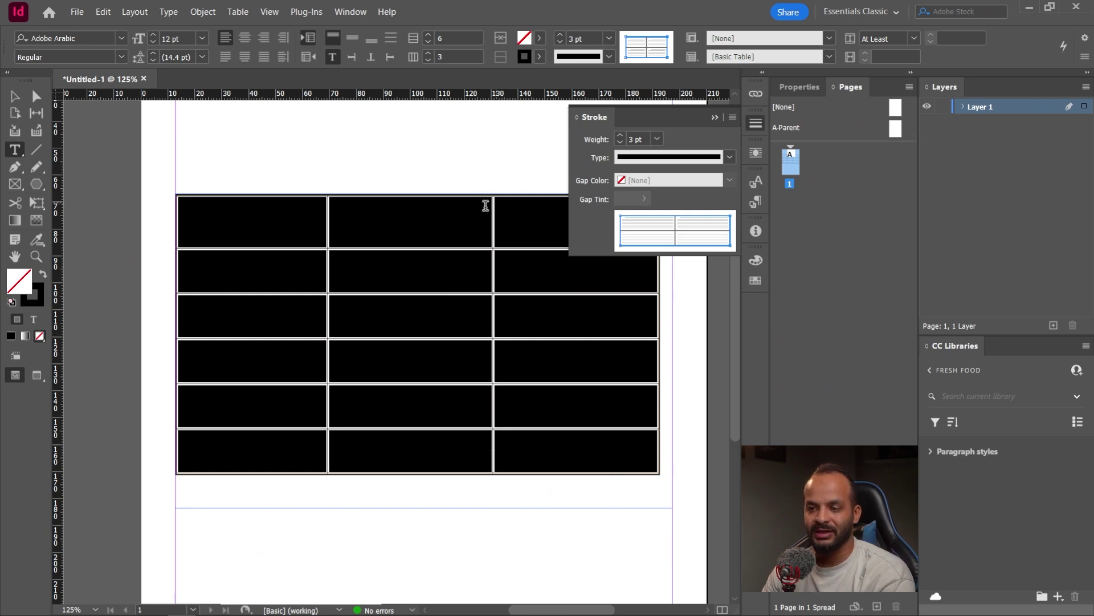
{"action": "left_click", "coordinate": [714, 117]}
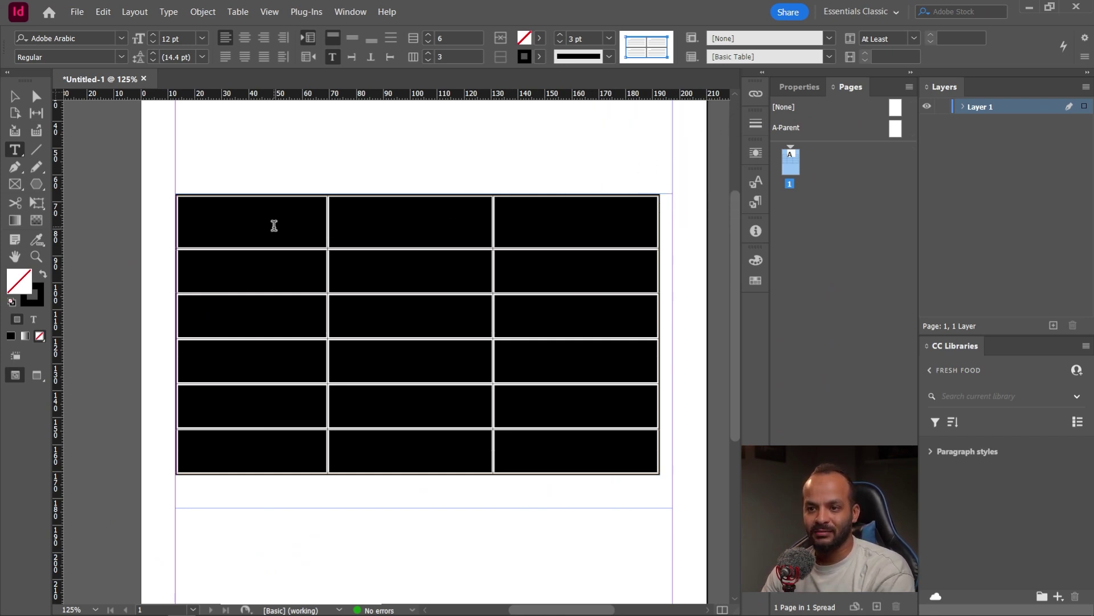
Merge the three cells of the table's top row into a single cell.
{"action": "left_click", "coordinate": [249, 228]}
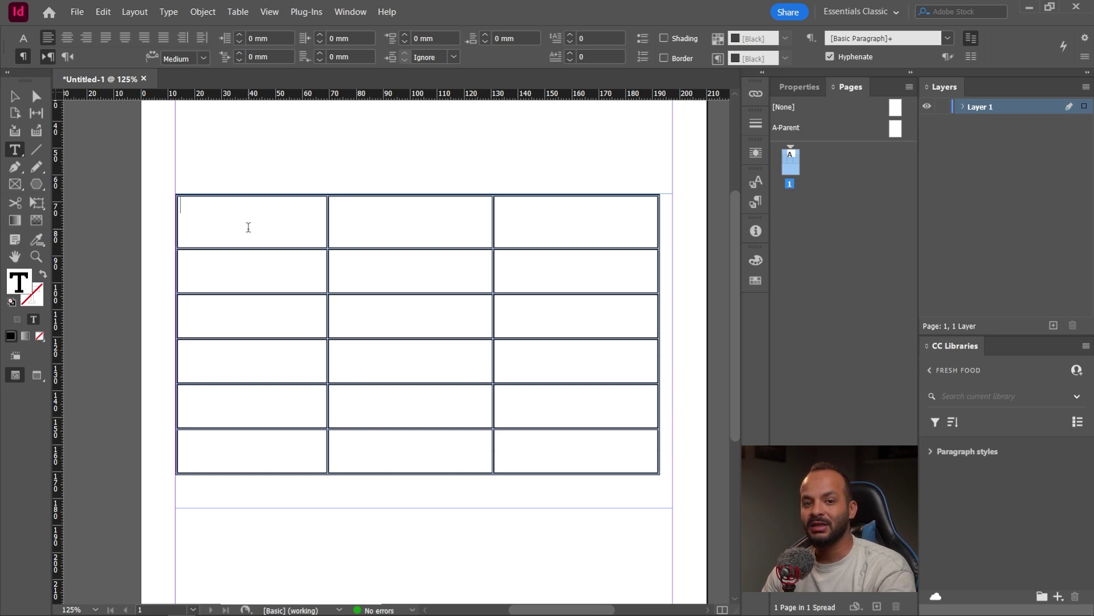
{"action": "left_click_drag", "start_coordinate": [311, 219], "coordinate": [563, 227]}
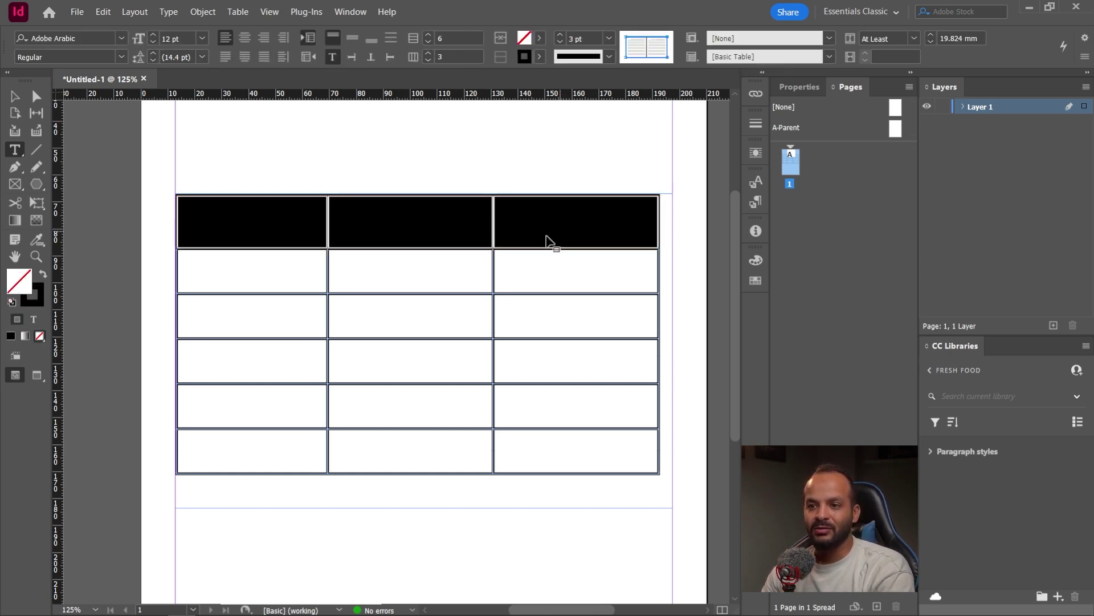
{"action": "left_click_drag", "start_coordinate": [205, 226], "coordinate": [496, 164]}
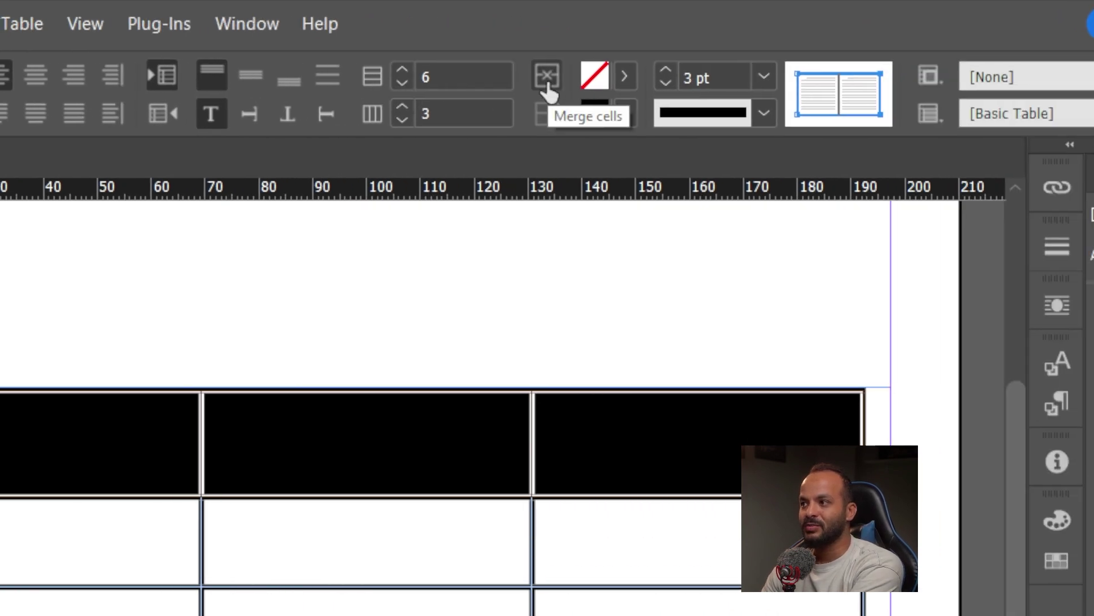
{"action": "left_click", "coordinate": [547, 83]}
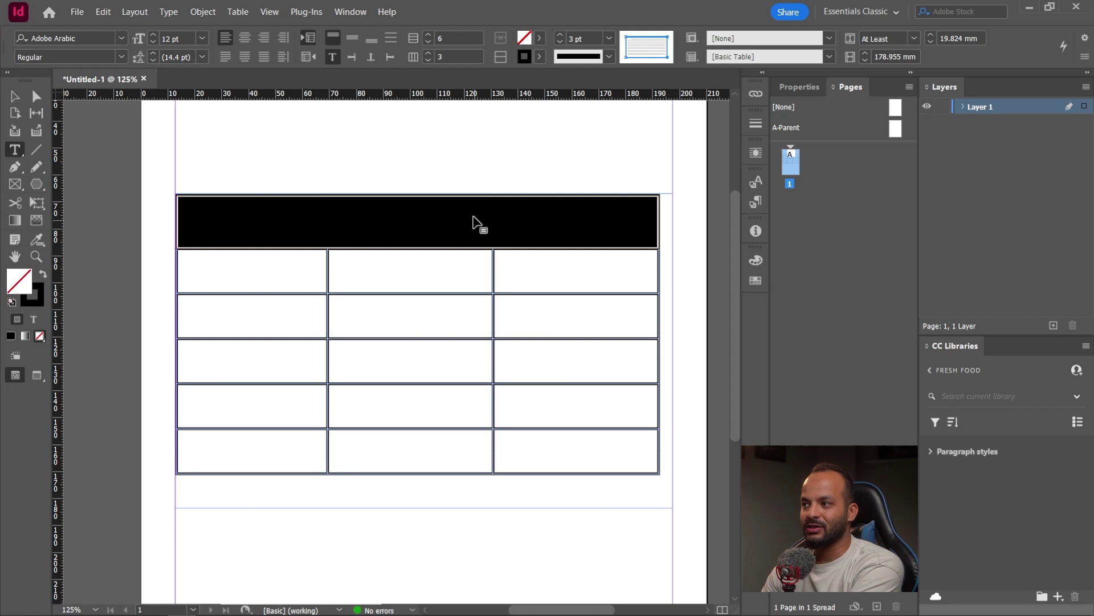
{"action": "left_click", "coordinate": [464, 170]}
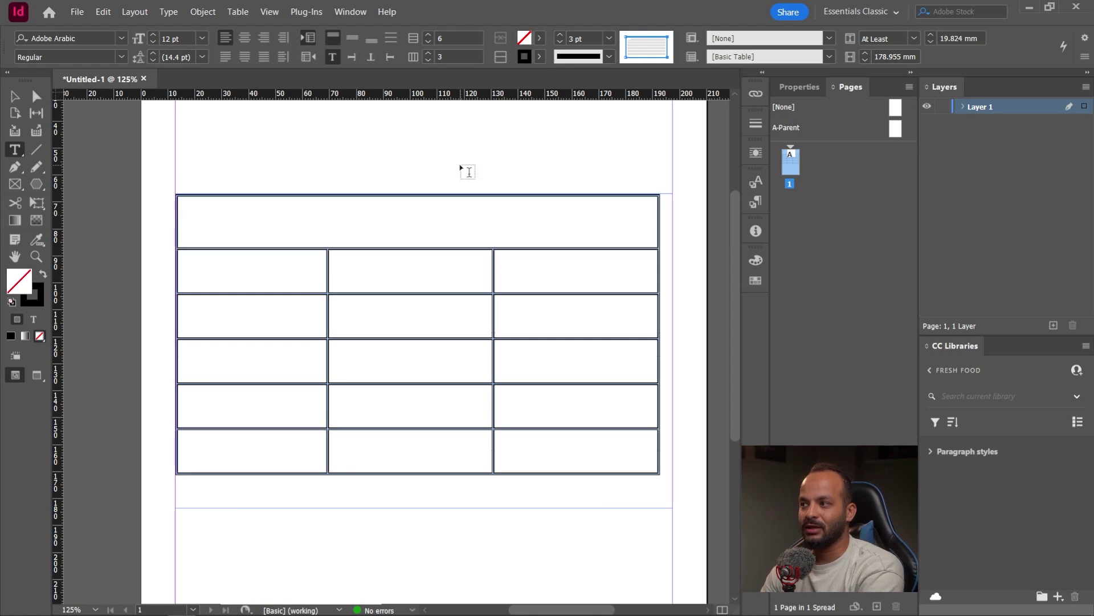
Try selecting the two cells of the third column directly below the merged top row.
{"action": "key", "text": "v"}
{"action": "left_click", "coordinate": [484, 224]}
{"action": "double_click", "coordinate": [409, 218]}
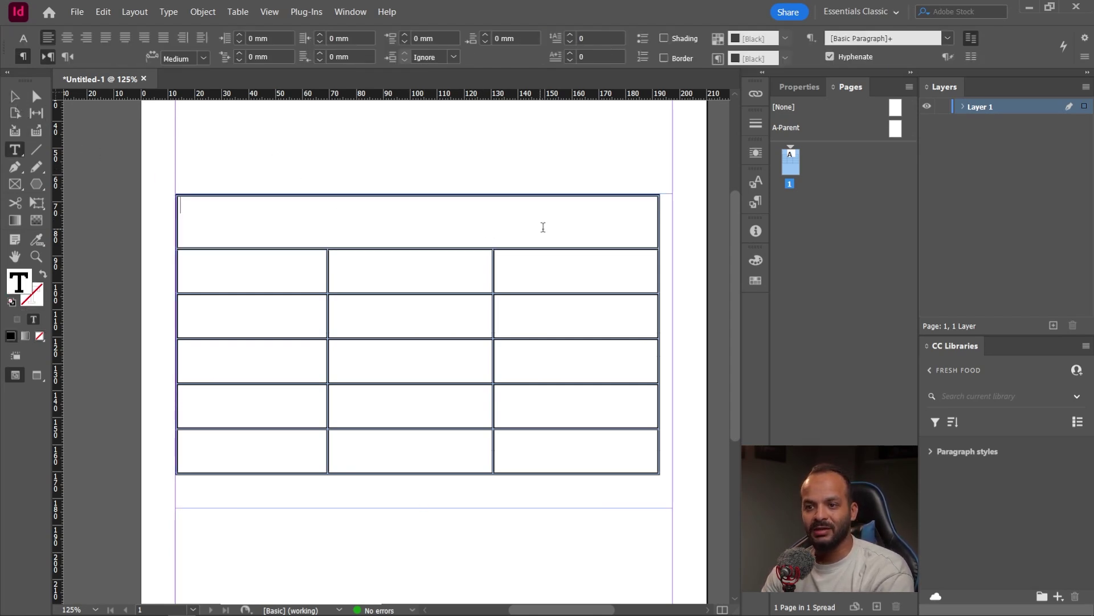
{"action": "left_click_drag", "start_coordinate": [566, 274], "coordinate": [561, 308]}
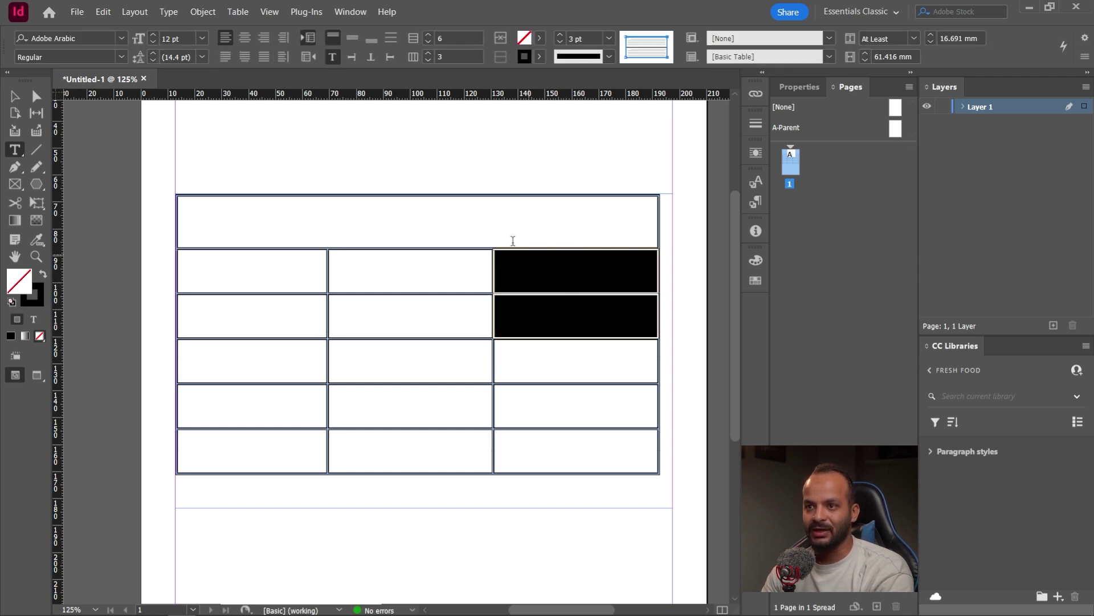
{"action": "left_click", "coordinate": [502, 222]}
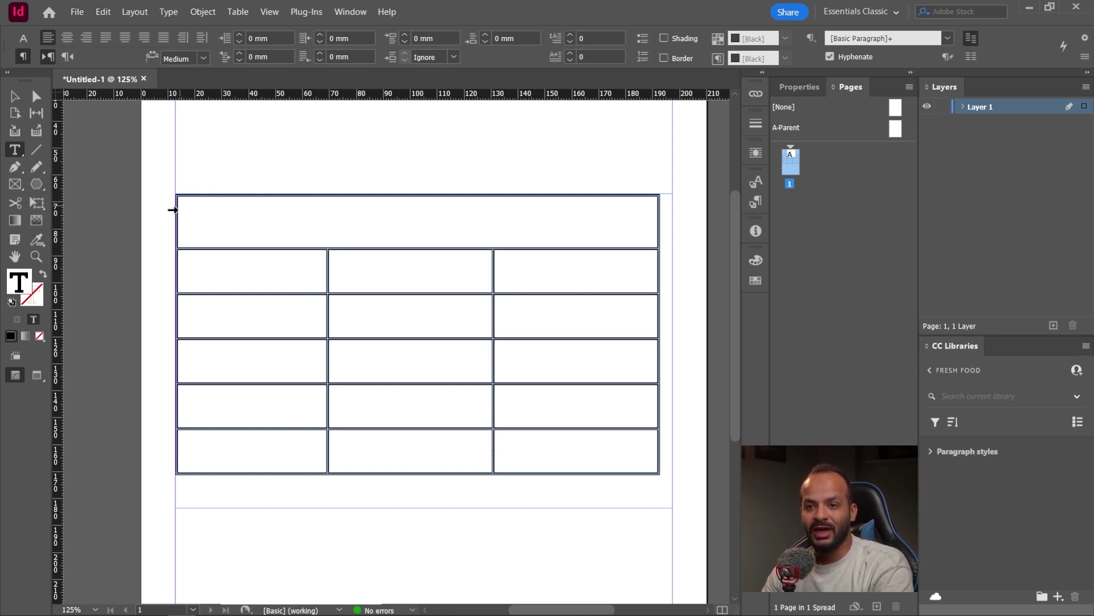
Unmerge the top row back into separate cells and select its first two cells.
{"action": "left_click", "coordinate": [171, 212]}
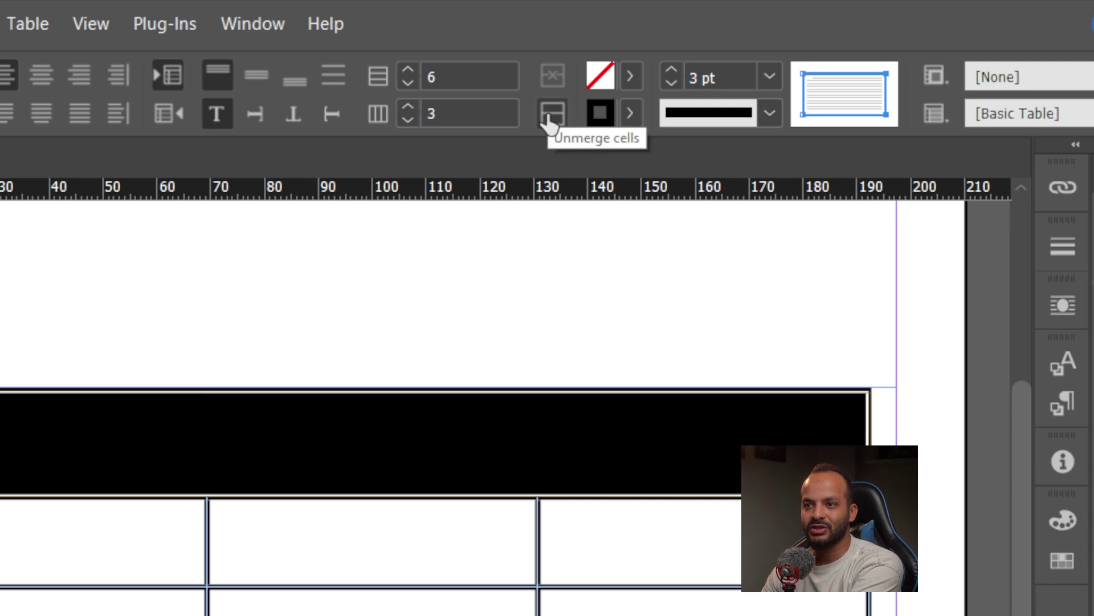
{"action": "left_click", "coordinate": [550, 111]}
{"action": "left_click", "coordinate": [403, 433]}
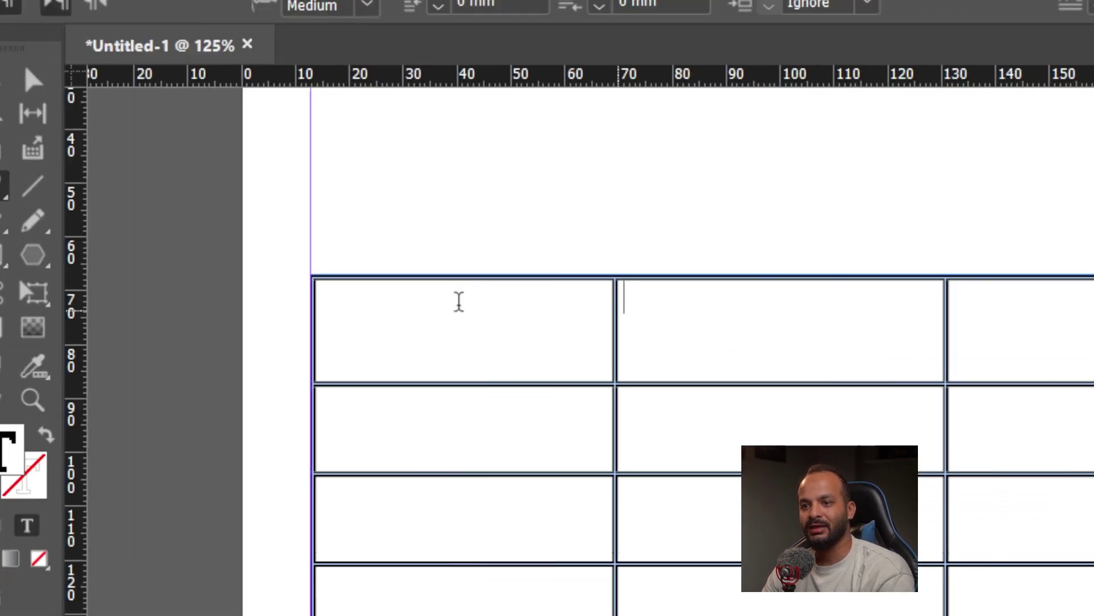
{"action": "left_click_drag", "start_coordinate": [214, 313], "coordinate": [806, 398]}
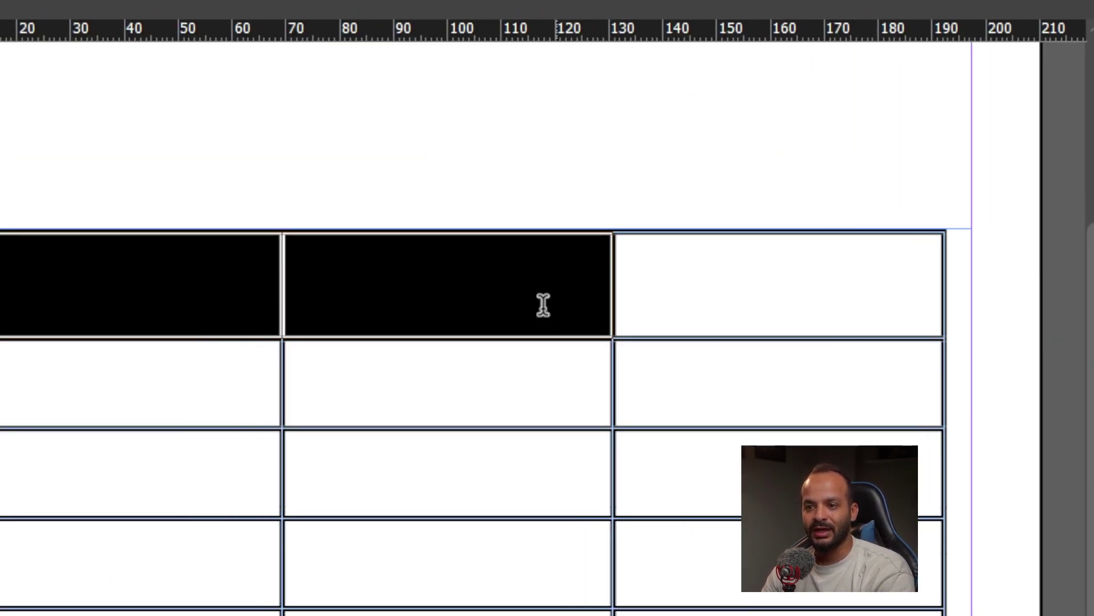
Enter a person's first name in the middle cell of the top row and enlarge its text.
{"action": "left_click", "coordinate": [252, 226]}
{"action": "type", "text": "Amr"}
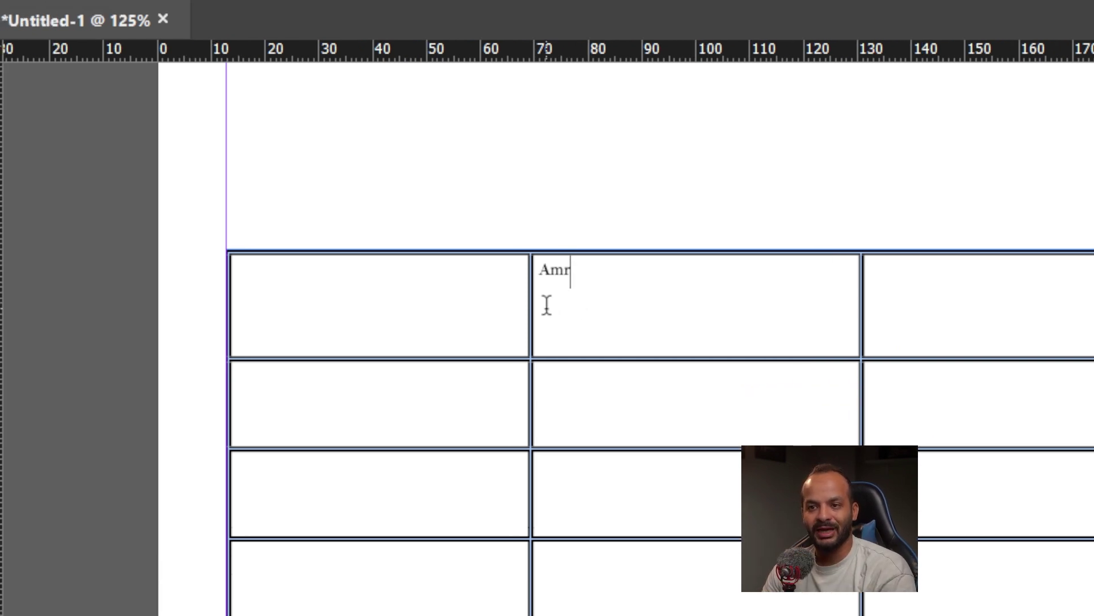
{"action": "left_click_drag", "start_coordinate": [546, 305], "coordinate": [538, 280]}
{"action": "left_click", "coordinate": [538, 280]}
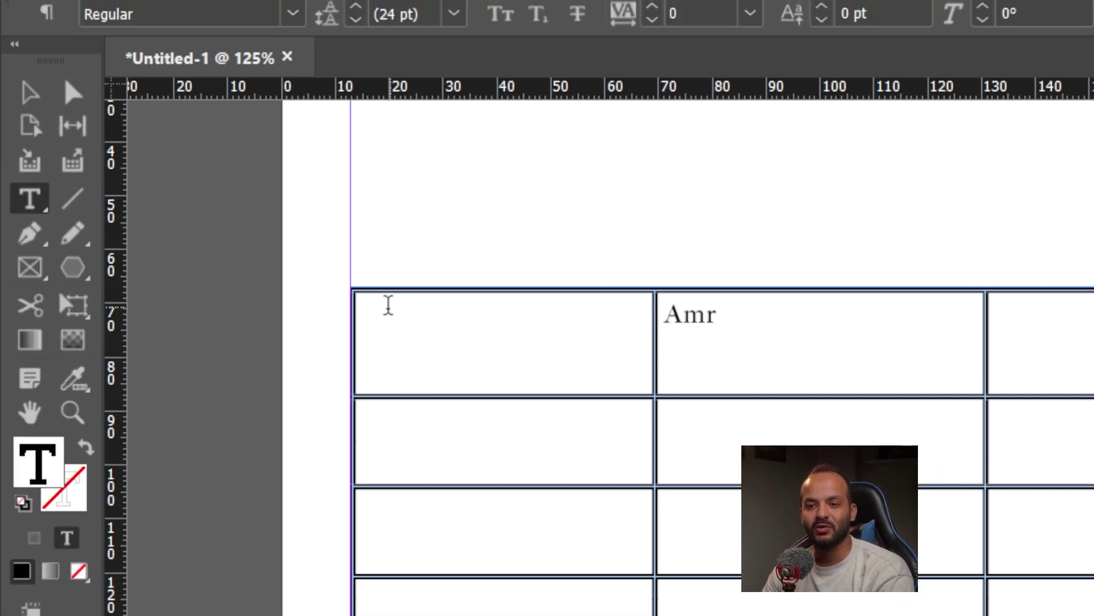
Vertically centre the text in all table cells and make the top row slightly taller.
{"action": "left_click", "coordinate": [349, 287]}
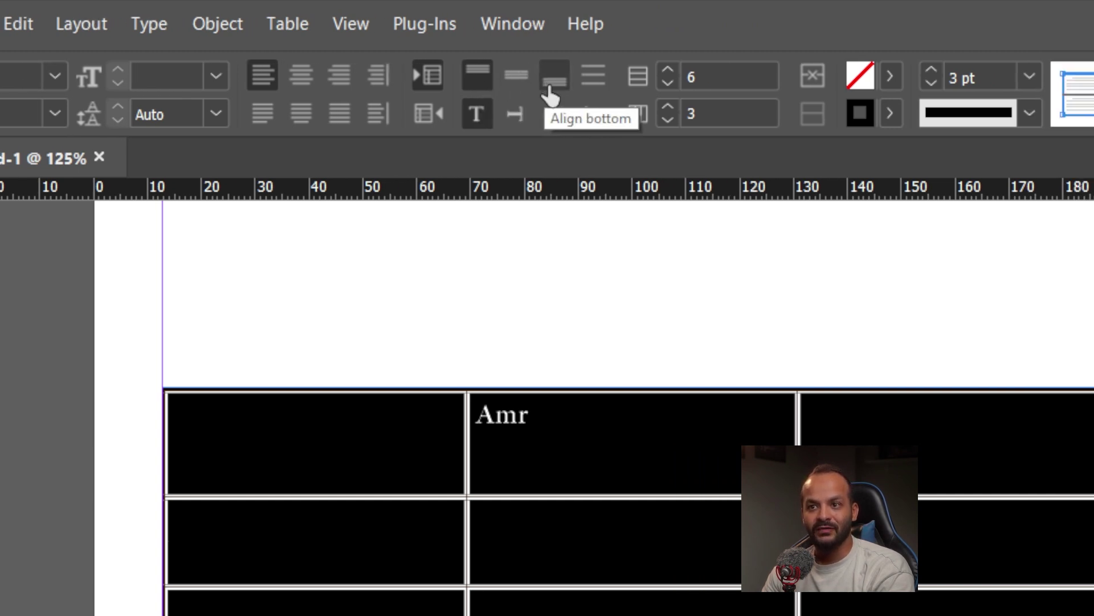
{"action": "left_click", "coordinate": [547, 92]}
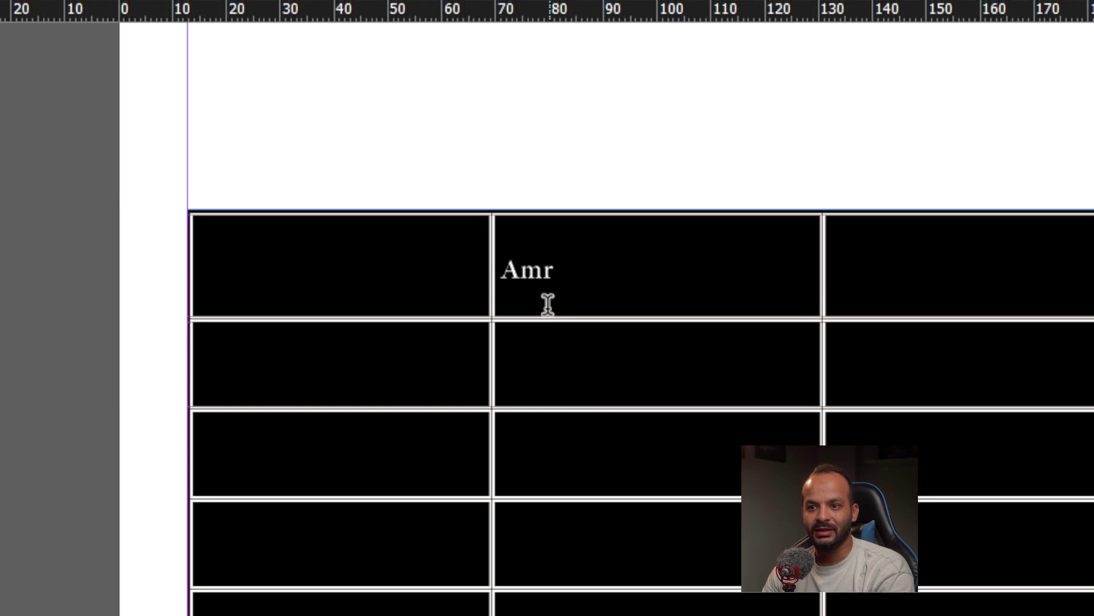
{"action": "left_click_drag", "start_coordinate": [546, 308], "coordinate": [546, 373]}
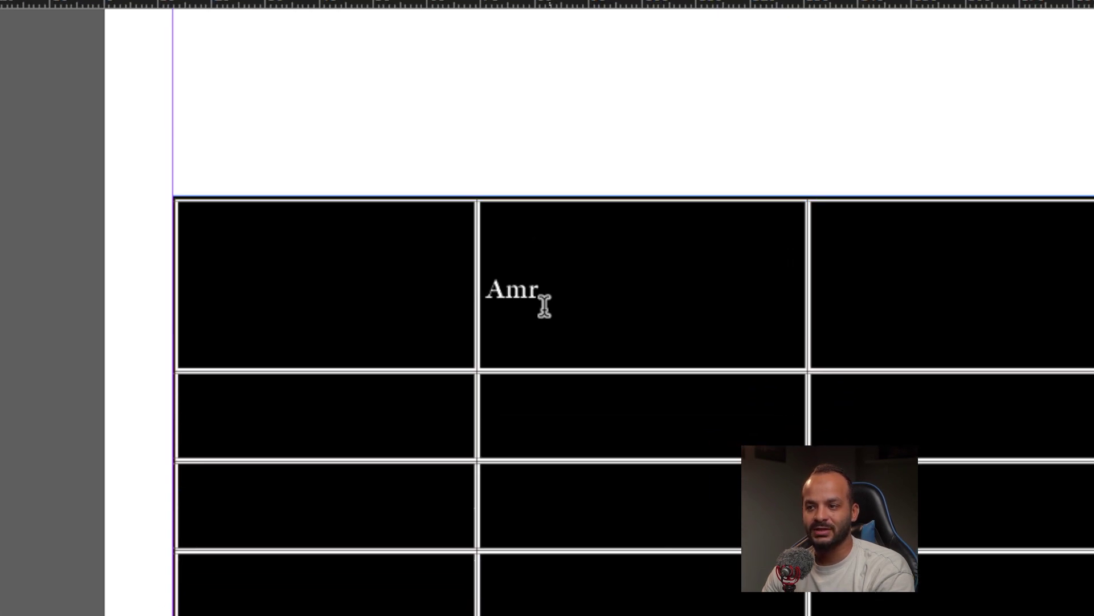
{"action": "left_click_drag", "start_coordinate": [533, 371], "coordinate": [547, 307]}
Select the whole table and centre the text horizontally in its cells.
{"action": "left_click", "coordinate": [570, 245]}
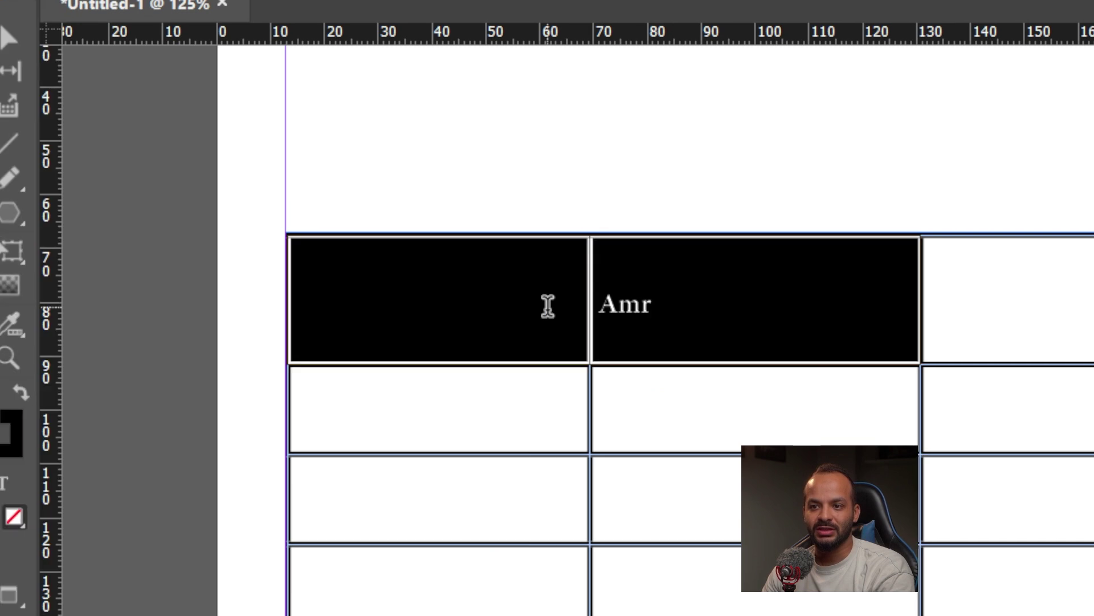
{"action": "double_click", "coordinate": [512, 257]}
{"action": "left_click", "coordinate": [626, 305]}
{"action": "key", "text": "Escape"}
{"action": "double_click", "coordinate": [548, 294]}
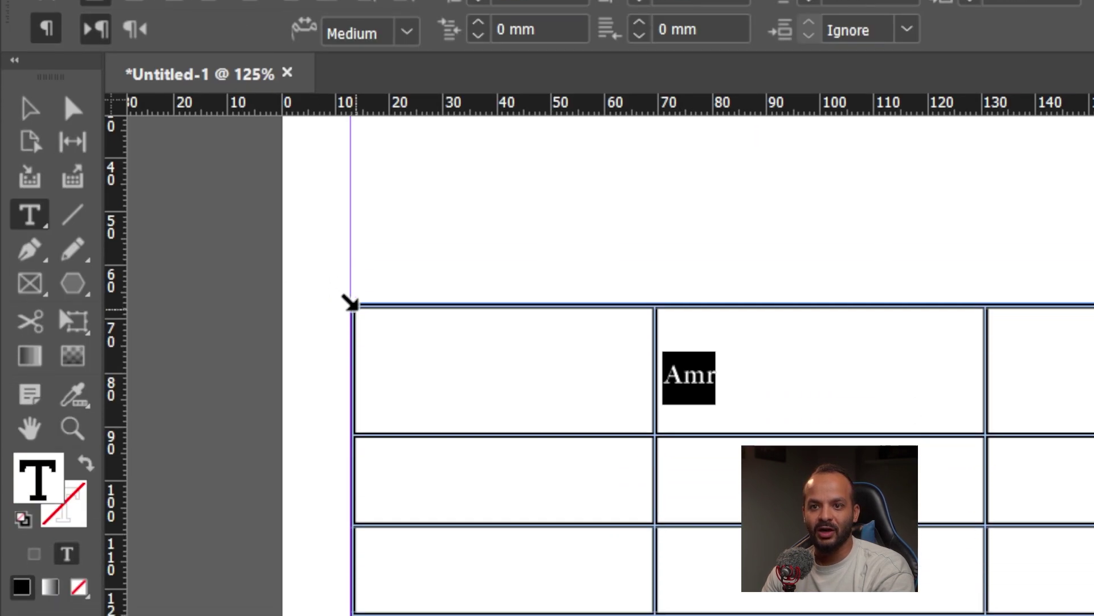
{"action": "left_click", "coordinate": [350, 389]}
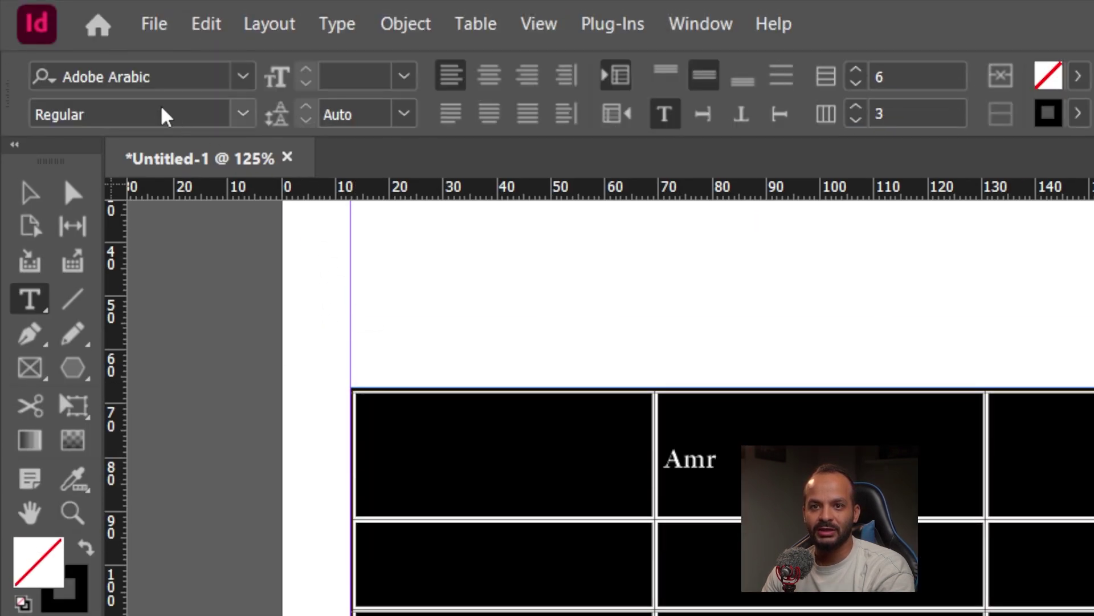
{"action": "left_click", "coordinate": [492, 85]}
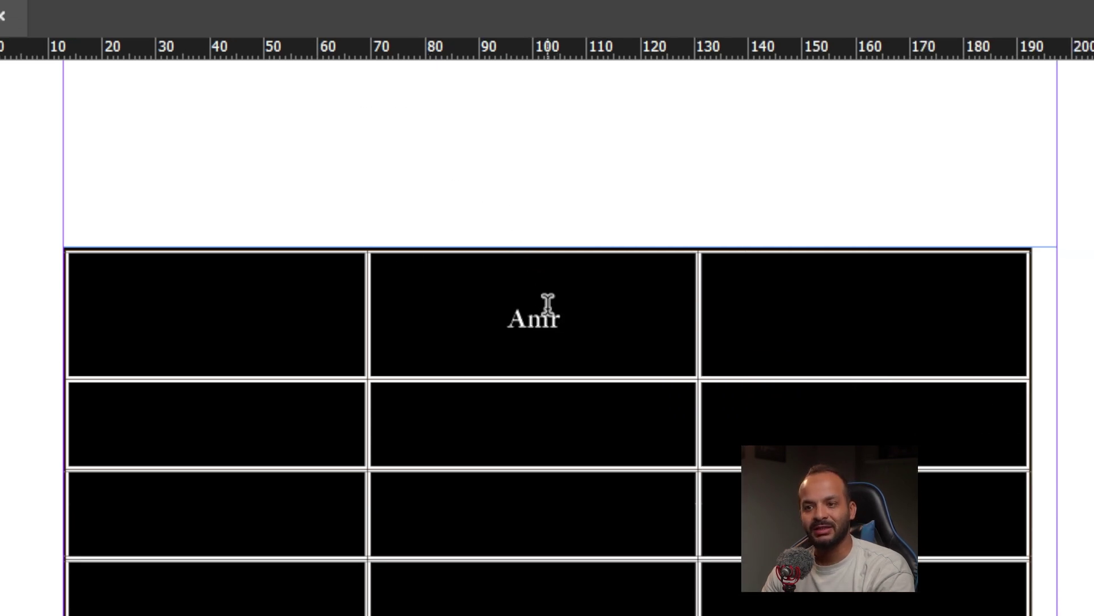
{"action": "left_click", "coordinate": [548, 305]}
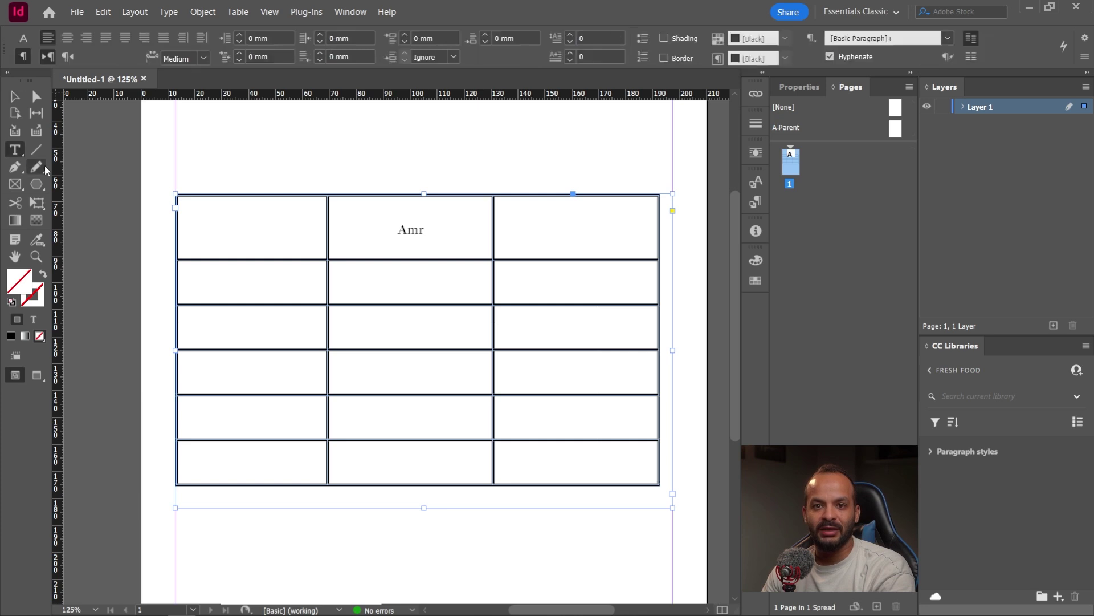
Select the top row containing the name and merge its three cells into one.
{"action": "left_click", "coordinate": [171, 228]}
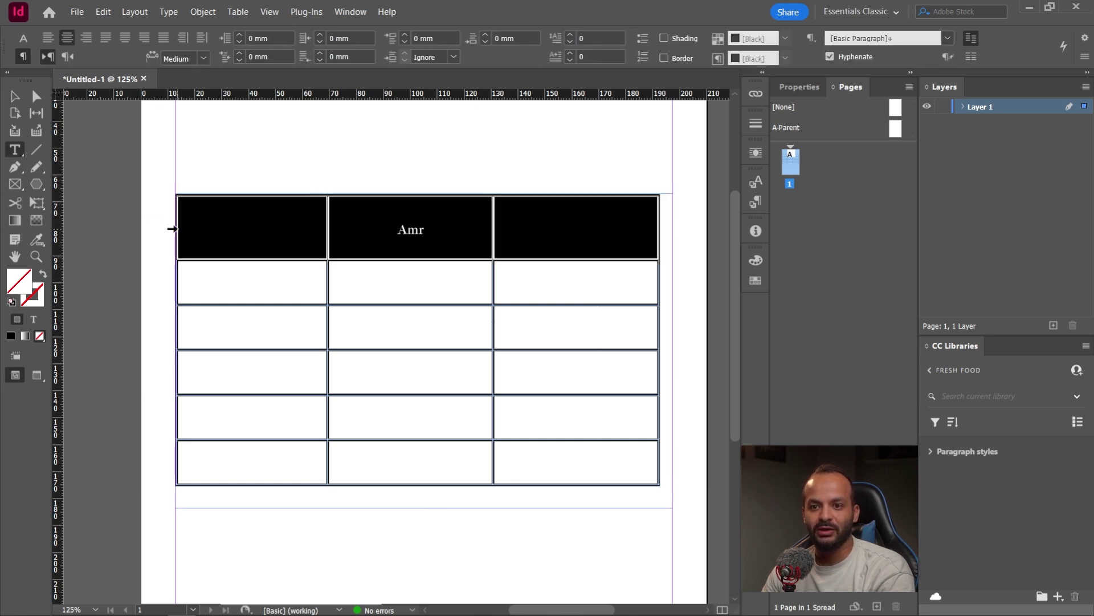
{"action": "left_click", "coordinate": [500, 44]}
{"action": "key", "text": "Escape"}
{"action": "left_click", "coordinate": [302, 196]}
{"action": "key", "text": "t"}
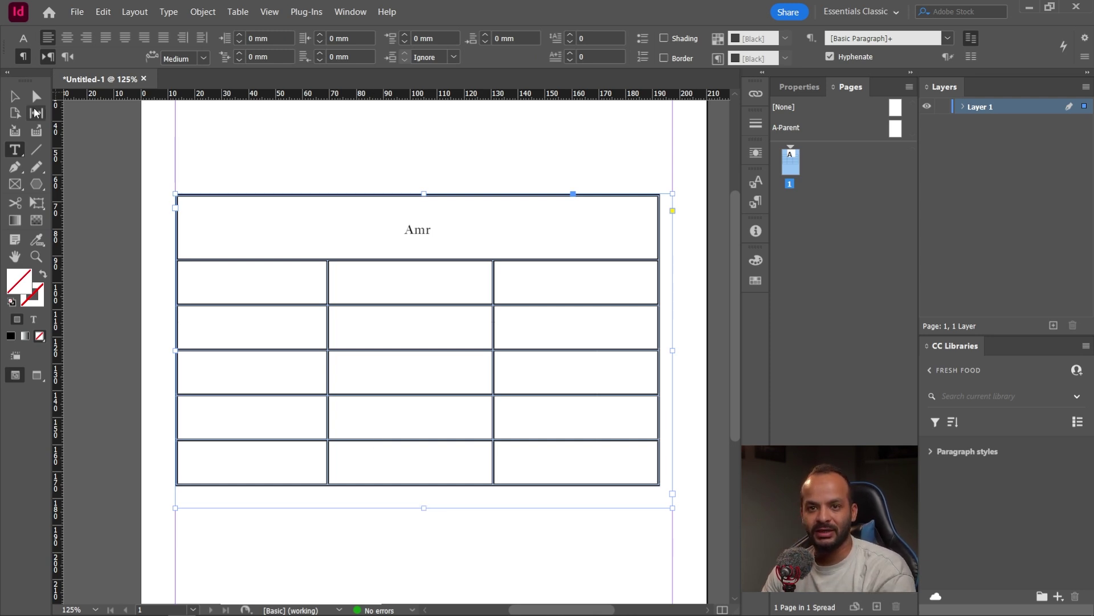
Extend the table's text frame downward to a height of about 143.2 mm.
{"action": "left_click", "coordinate": [15, 96]}
{"action": "left_click_drag", "start_coordinate": [425, 508], "coordinate": [456, 579]}
{"action": "scroll", "coordinate": [440, 479], "scroll_direction": "down", "scroll_amount": 2}
{"action": "scroll", "coordinate": [439, 479], "scroll_direction": "up", "scroll_amount": 1}
Select the whole table and increase its number of rows to 8.
{"action": "left_click", "coordinate": [15, 149]}
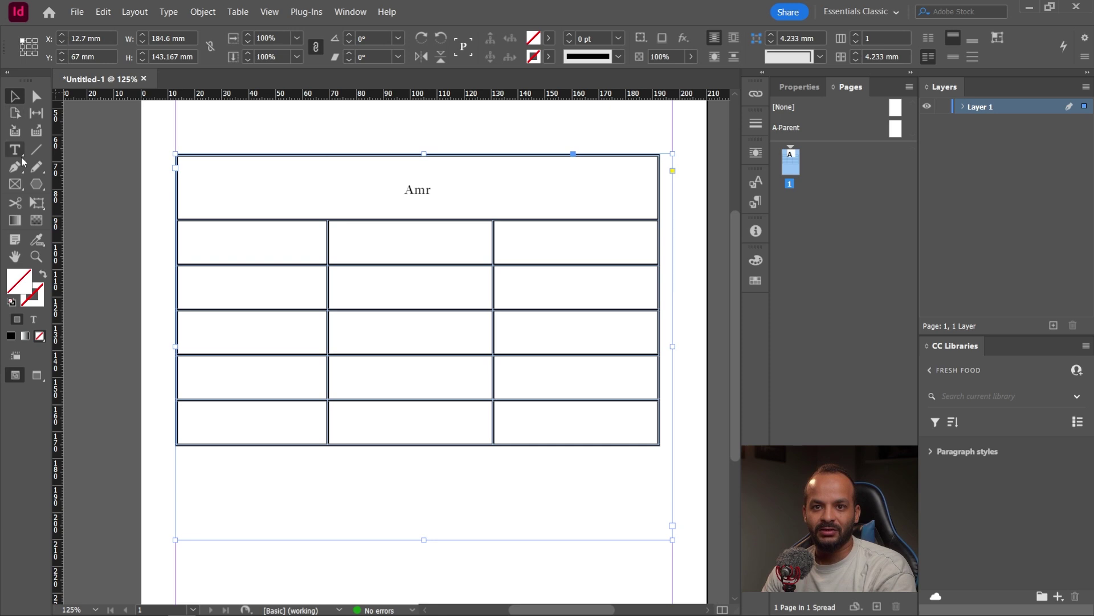
{"action": "left_click", "coordinate": [174, 152]}
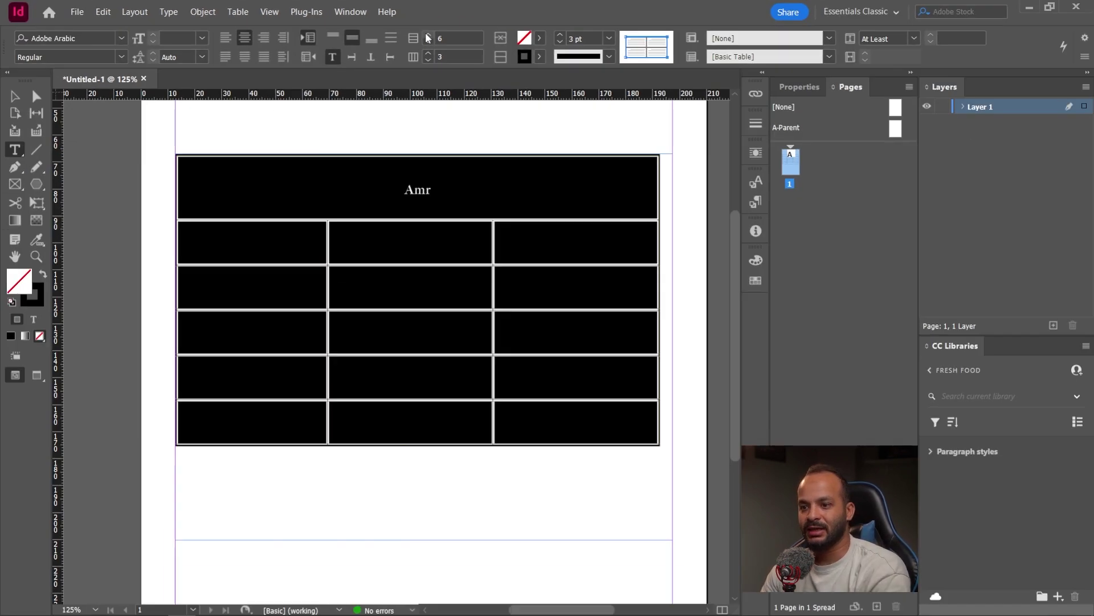
{"action": "left_click", "coordinate": [553, 72]}
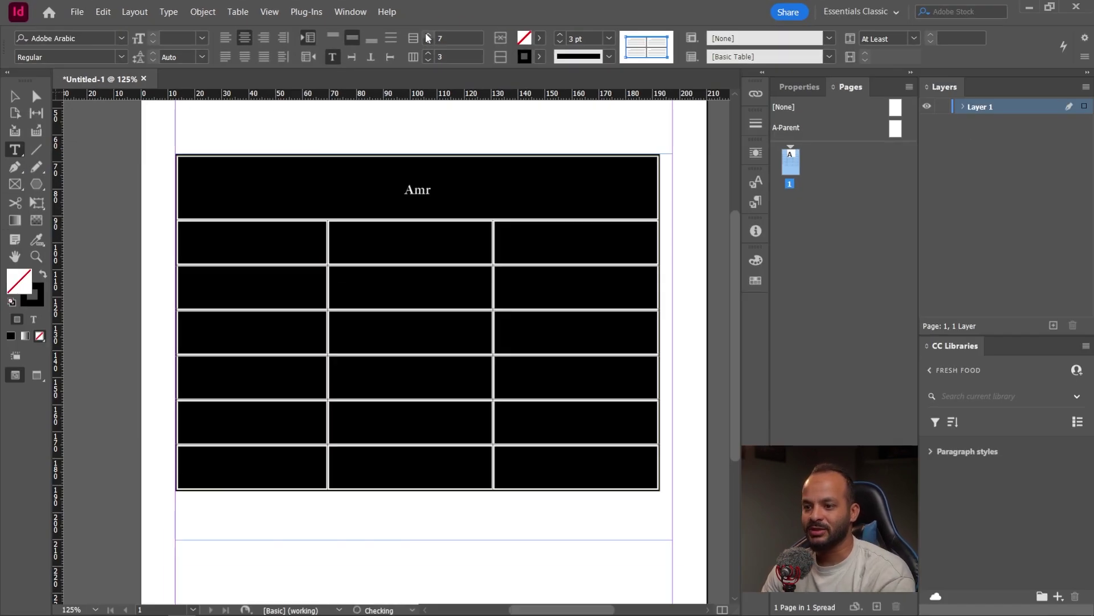
{"action": "left_click", "coordinate": [428, 37]}
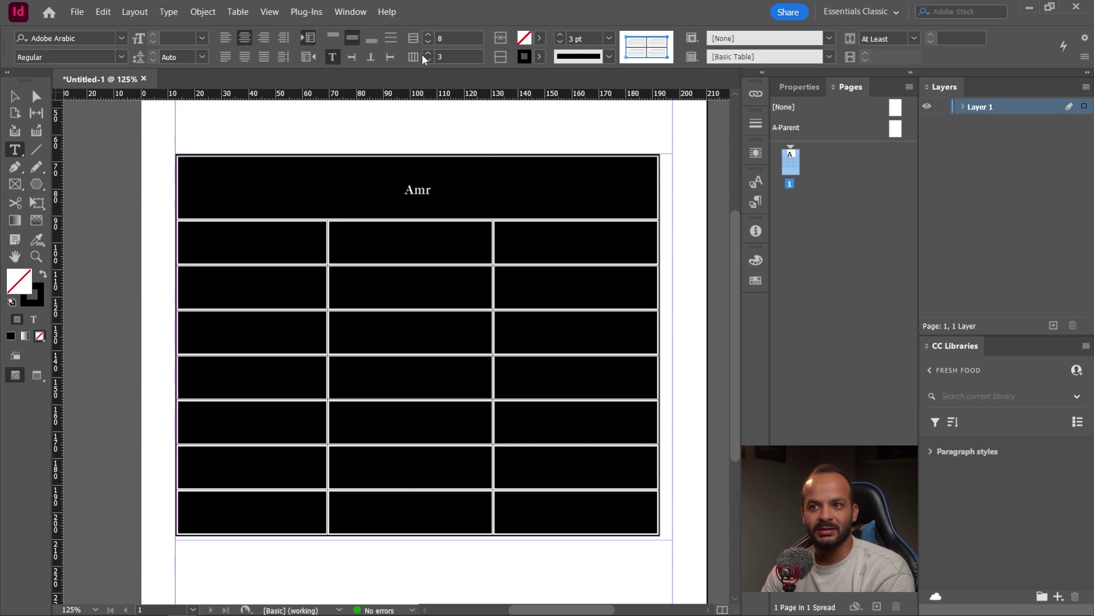
Increase the table's number of columns to 4.
{"action": "left_click", "coordinate": [427, 53]}
{"action": "left_click", "coordinate": [15, 96]}
{"action": "key", "text": "ctrl+minus"}
{"action": "scroll", "coordinate": [262, 188], "scroll_direction": "down", "scroll_amount": 1}
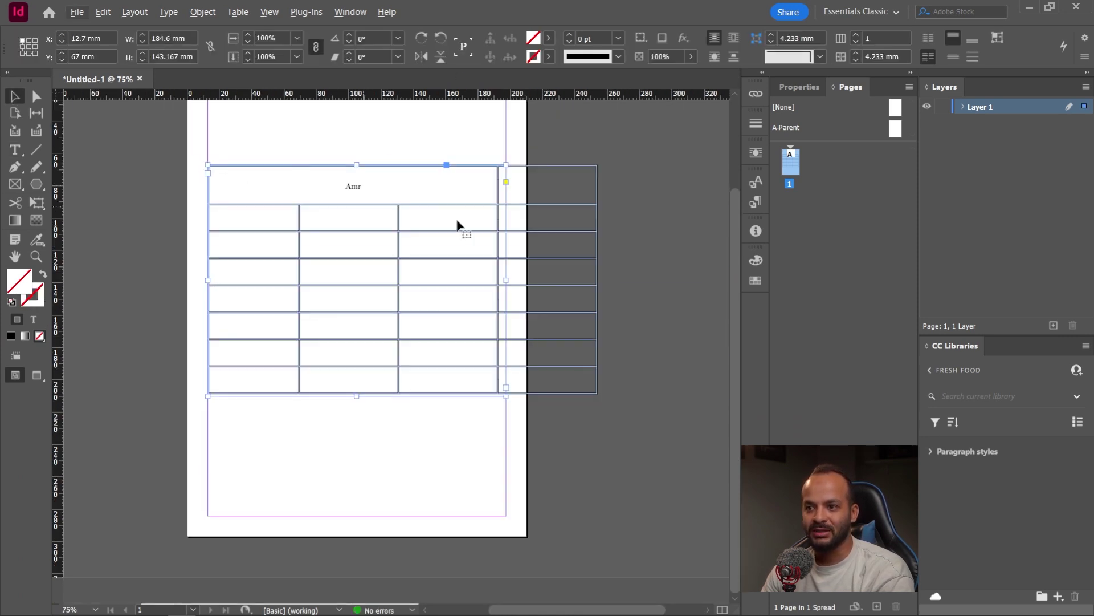
{"action": "scroll", "coordinate": [506, 234], "scroll_direction": "up", "scroll_amount": 1}
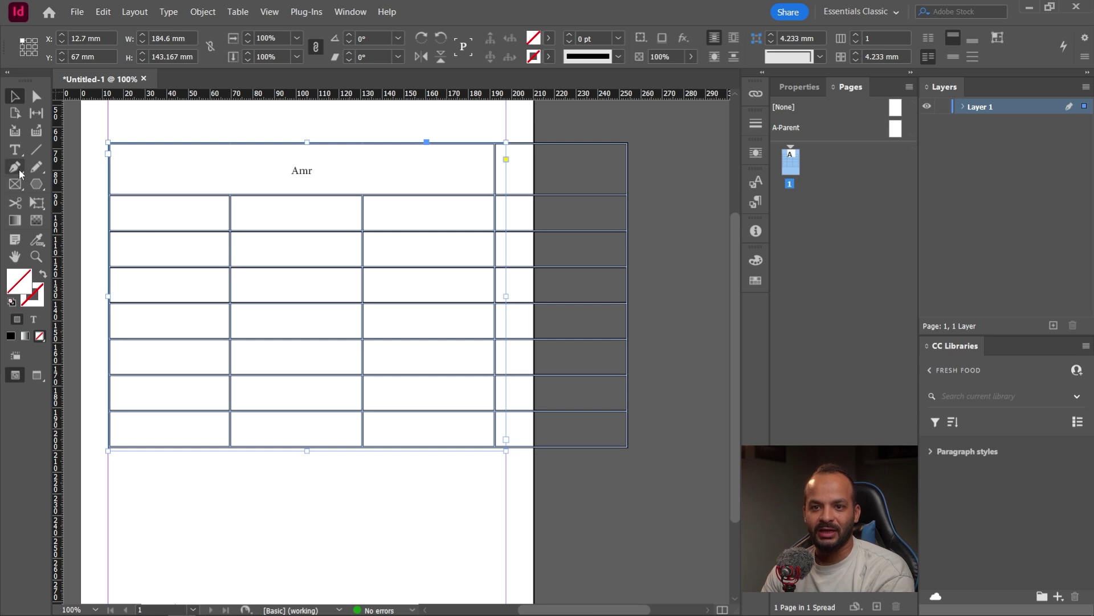
Narrow the first three columns so the four-column table fits within the width of its text frame.
{"action": "left_click", "coordinate": [250, 251]}
{"action": "left_click_drag", "start_coordinate": [230, 246], "coordinate": [173, 246]}
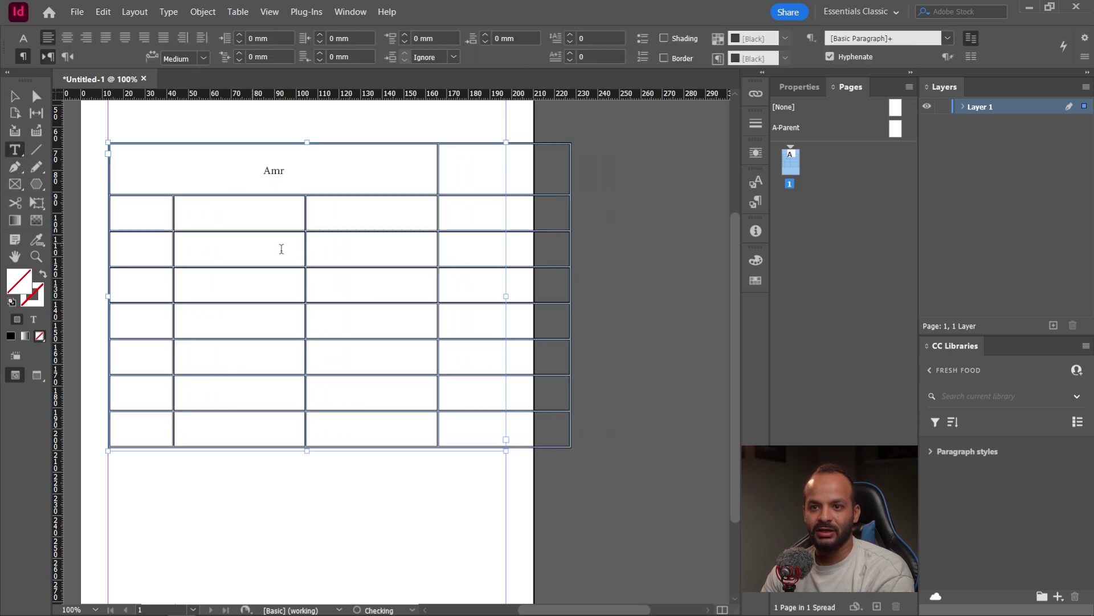
{"action": "left_click_drag", "start_coordinate": [306, 255], "coordinate": [230, 254]}
{"action": "left_click_drag", "start_coordinate": [362, 257], "coordinate": [303, 252]}
{"action": "left_click", "coordinate": [370, 176]}
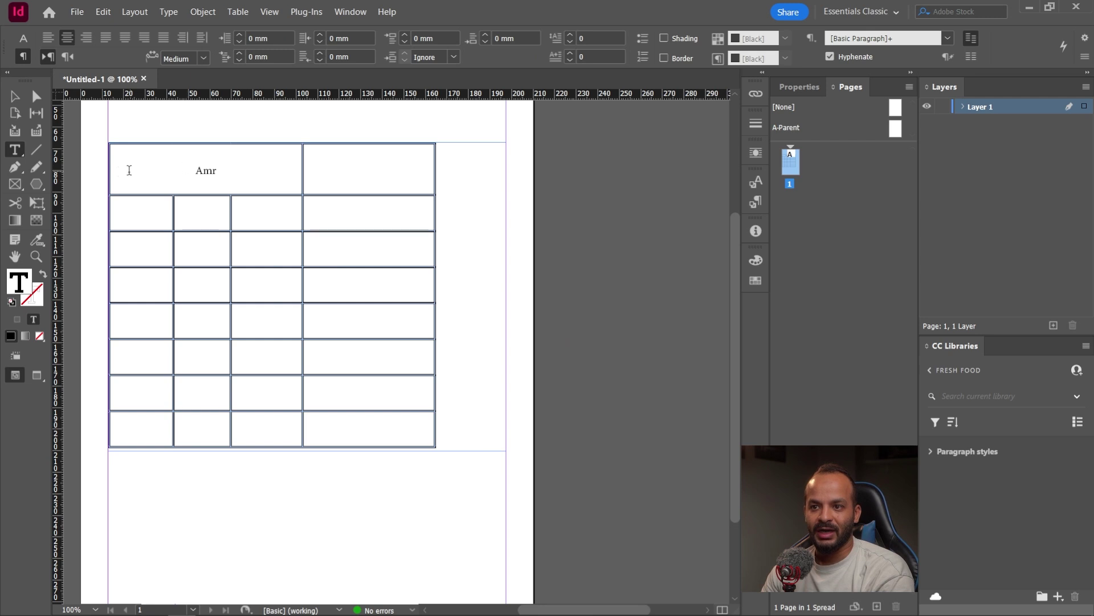
Merge the top row across all four columns and try the right-to-left table direction on the whole table.
{"action": "left_click", "coordinate": [105, 172]}
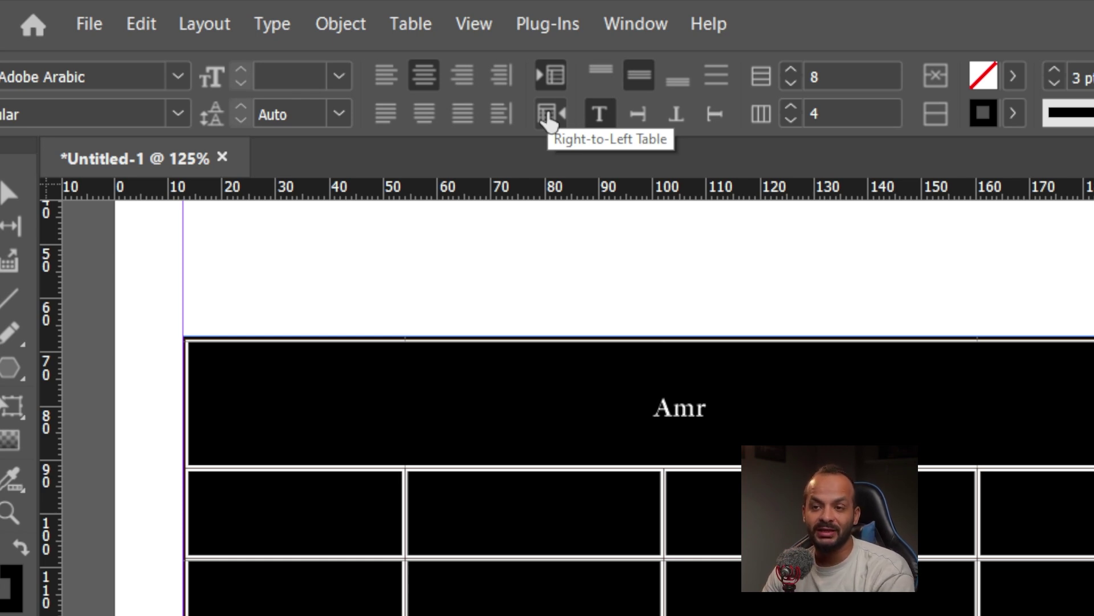
{"action": "left_click", "coordinate": [549, 117]}
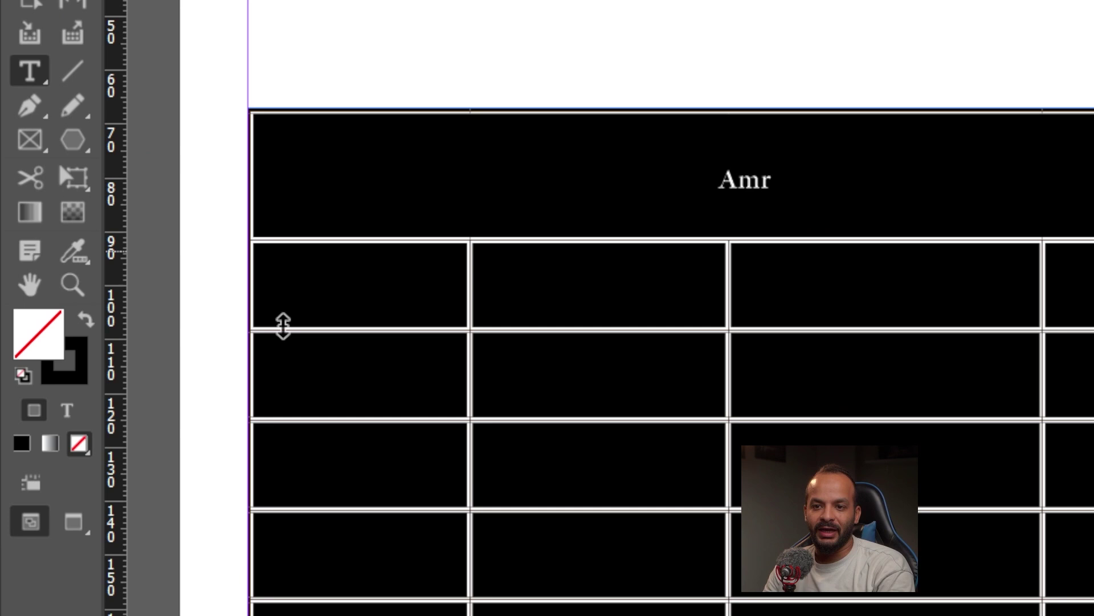
Select the first column's cells below the header row and merge them into one tall cell.
{"action": "left_click_drag", "start_coordinate": [330, 300], "coordinate": [348, 615]}
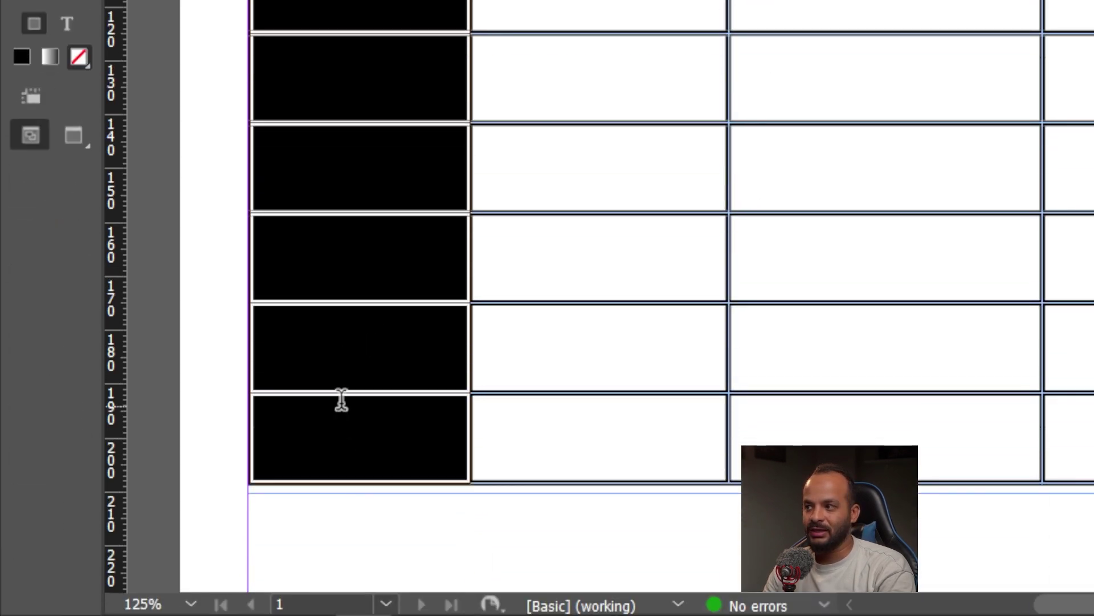
{"action": "left_click", "coordinate": [362, 183]}
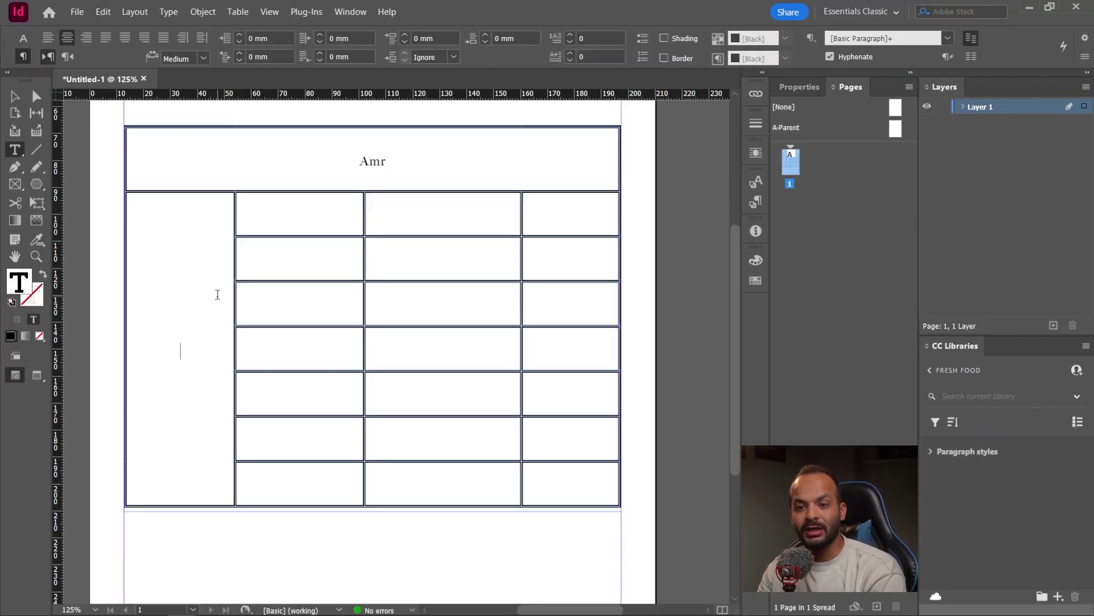
Switch the merged first-column cell repeatedly between text editing and whole-cell selection.
{"action": "key", "text": "Escape"}
{"action": "left_click", "coordinate": [149, 310]}
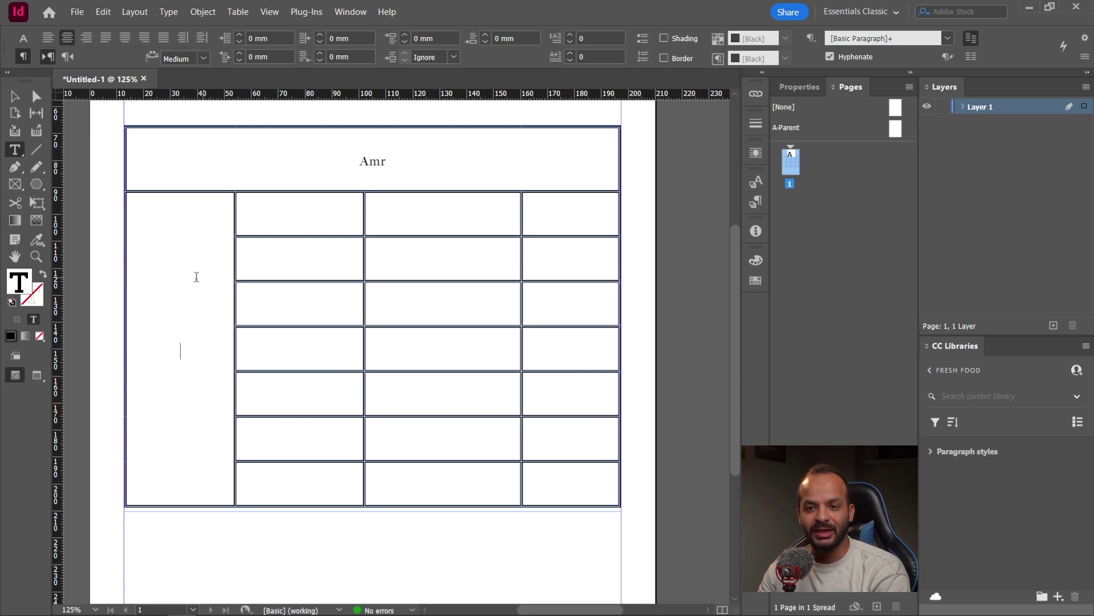
{"action": "key", "text": "Escape"}
{"action": "key", "text": "Escape"}
{"action": "key", "text": "Escape"}
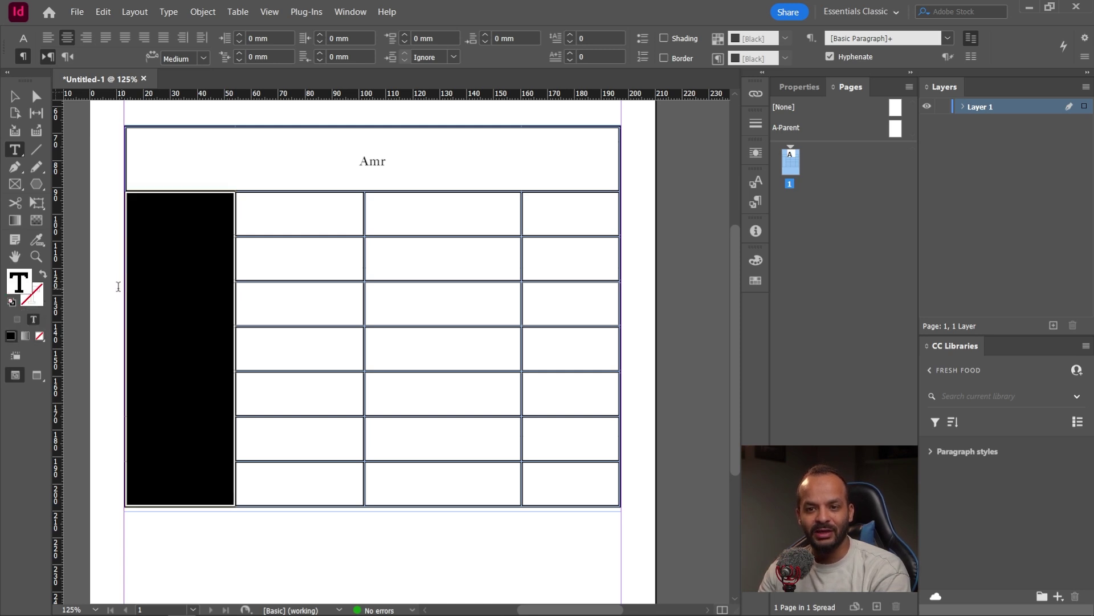
{"action": "key", "text": "Escape"}
{"action": "key", "text": "Escape"}
{"action": "key", "text": "Escape"}
{"action": "key", "text": "Escape"}
{"action": "key", "text": "Escape"}
{"action": "key", "text": "Escape"}
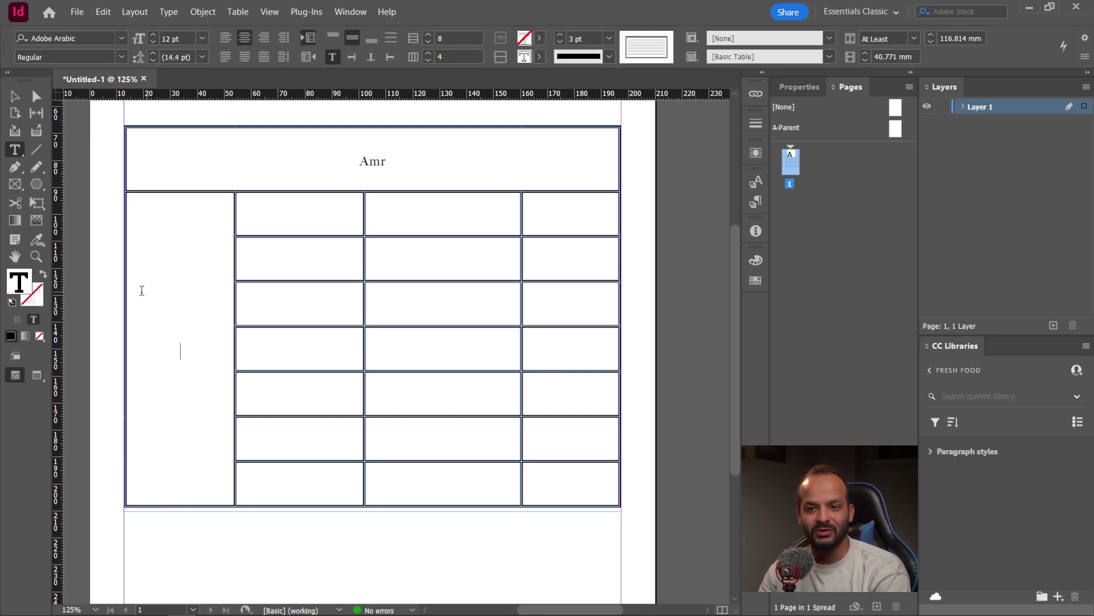
{"action": "key", "text": "Escape"}
{"action": "key", "text": "Escape"}
{"action": "key", "text": "Escape"}
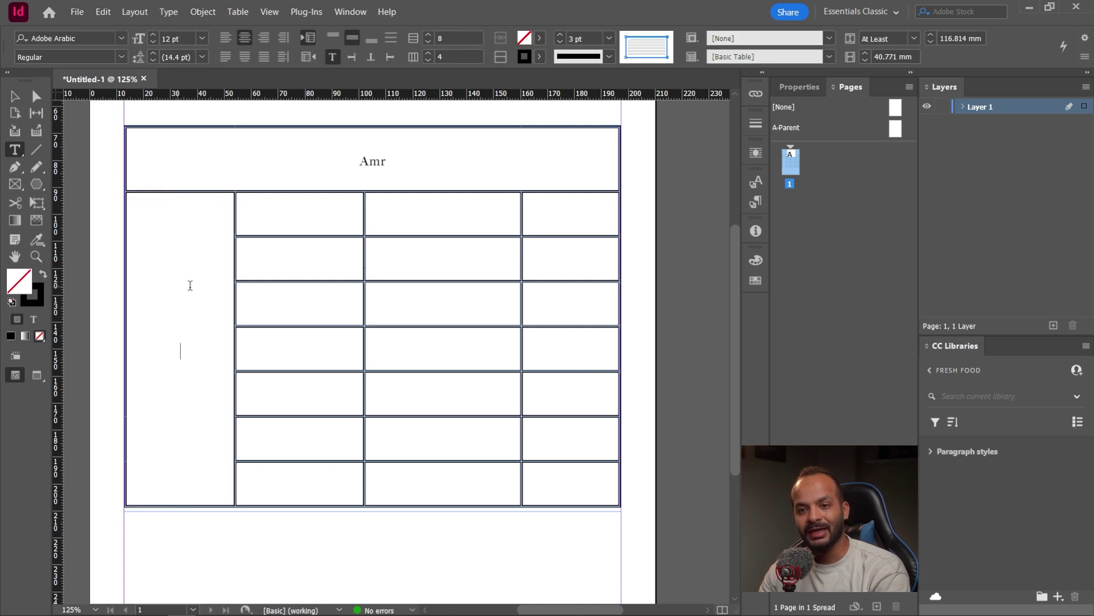
Select the merged first-column cell and rotate its text 90°.
{"action": "key", "text": "Escape"}
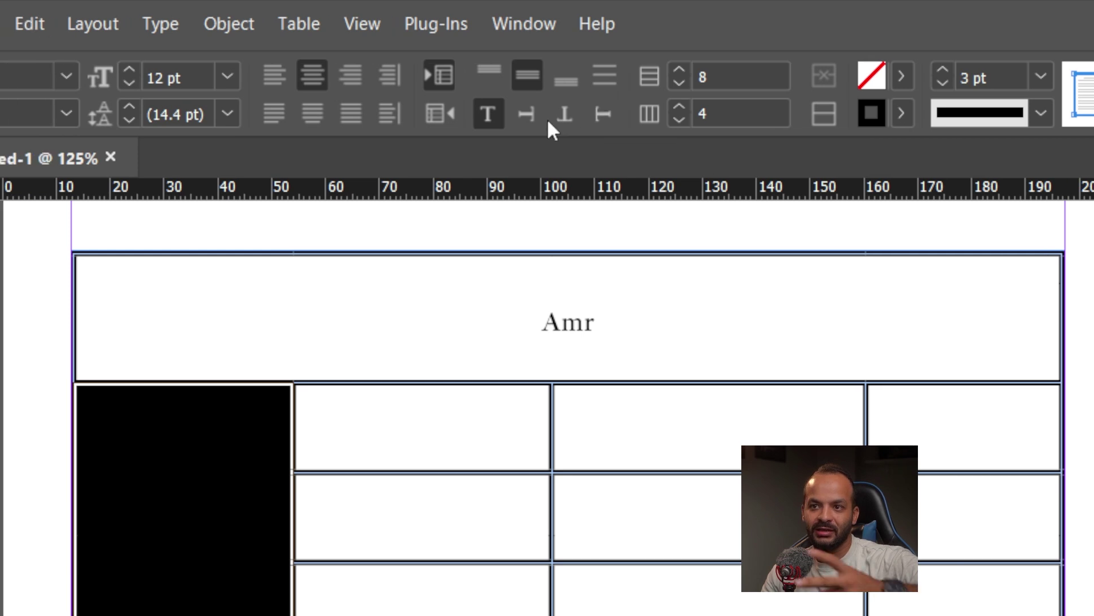
{"action": "left_click", "coordinate": [547, 125]}
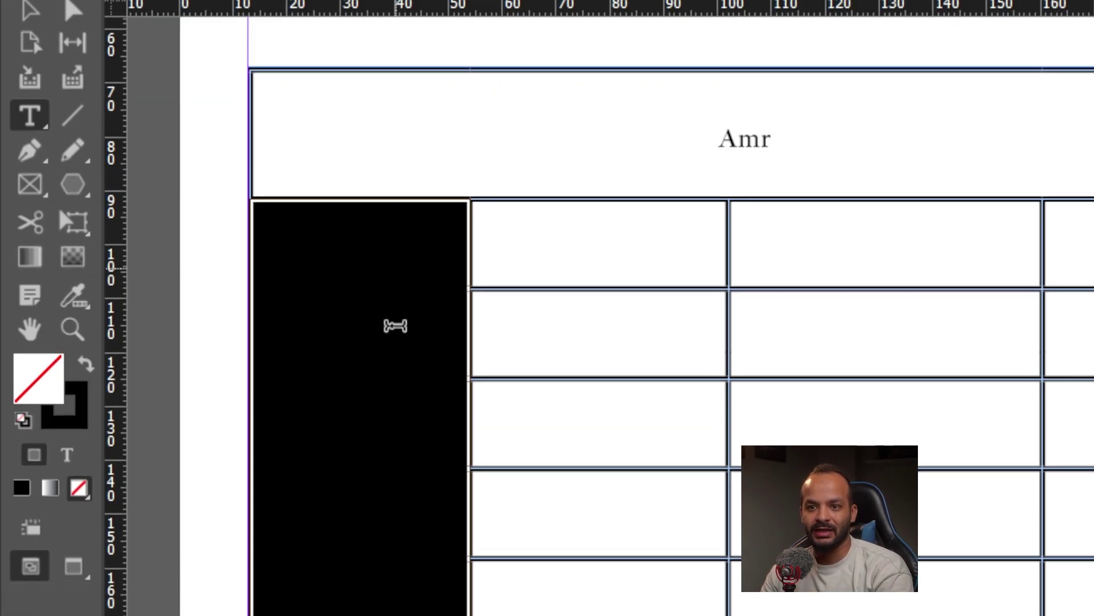
Enter تقرير هذا العام in the merged first-column cell and set the text size to 40 pt.
{"action": "left_click", "coordinate": [243, 506]}
{"action": "type", "text": "تاريخ"}
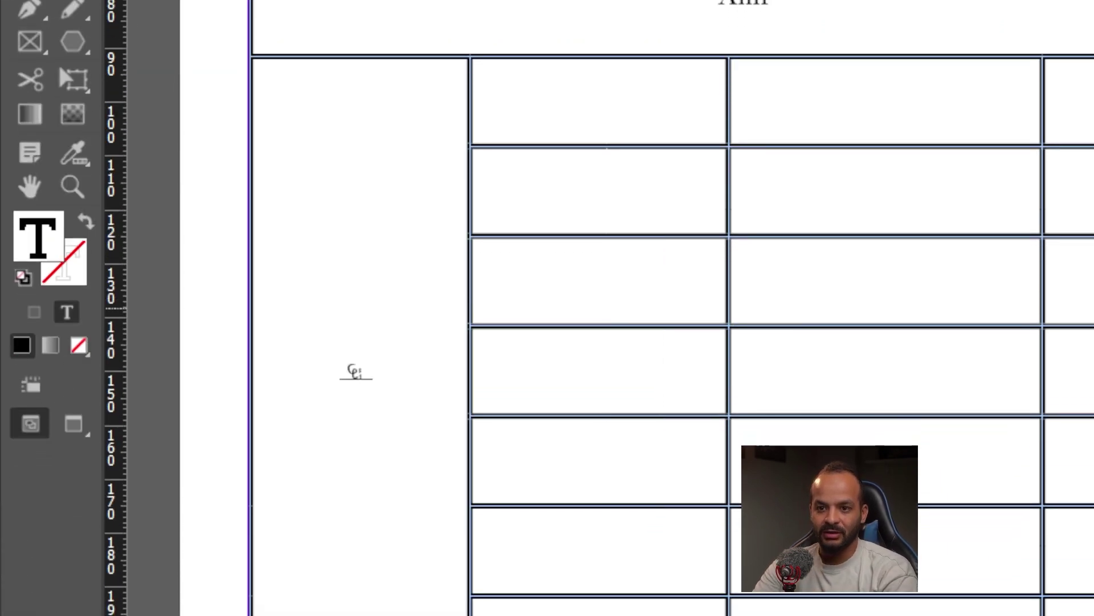
{"action": "type", "text": " هذا العام"}
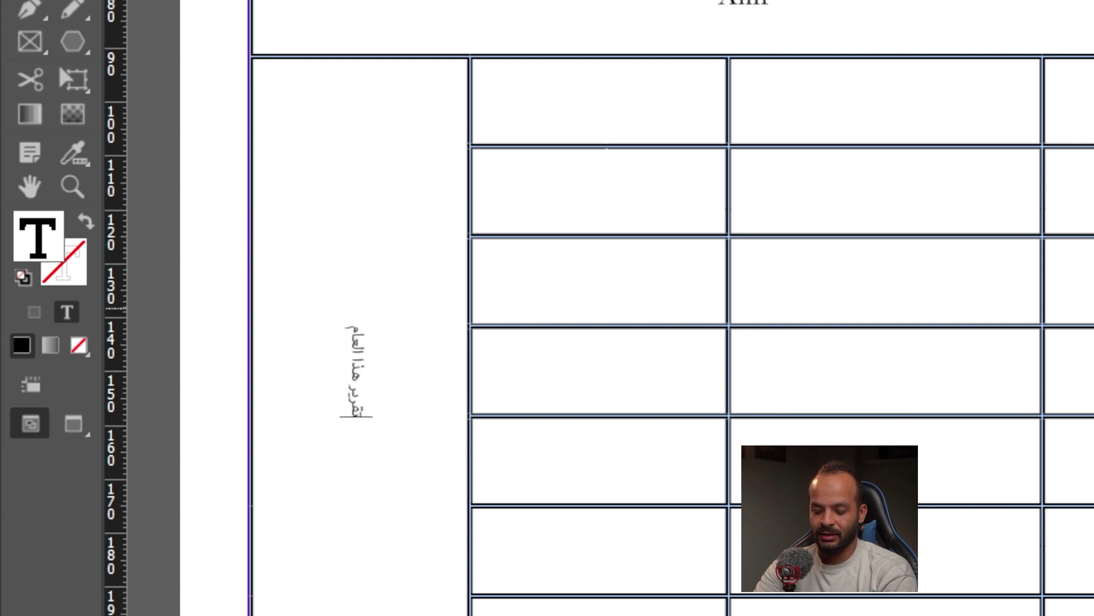
{"action": "double_click", "coordinate": [183, 325]}
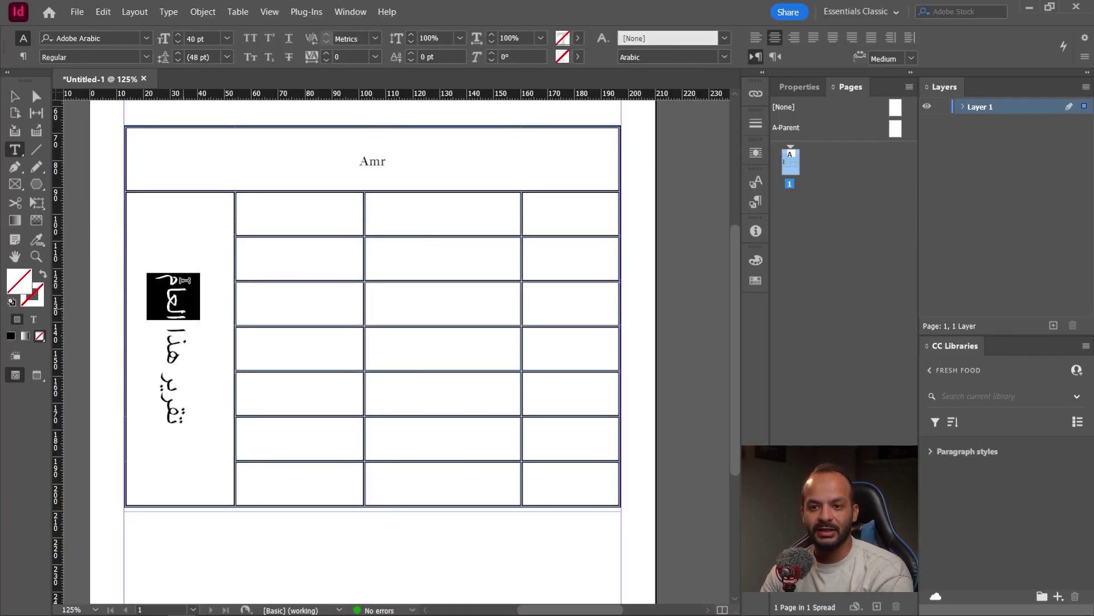
Select the merged first-column cell and rotate its text 270°.
{"action": "left_click", "coordinate": [181, 245]}
{"action": "key", "text": "Escape"}
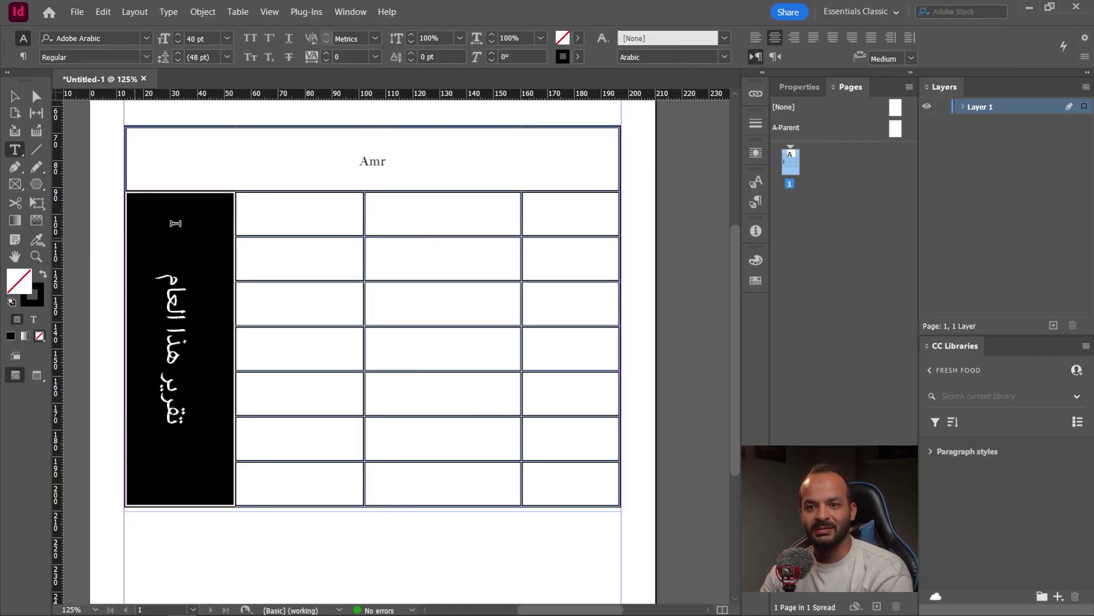
{"action": "left_click", "coordinate": [368, 60]}
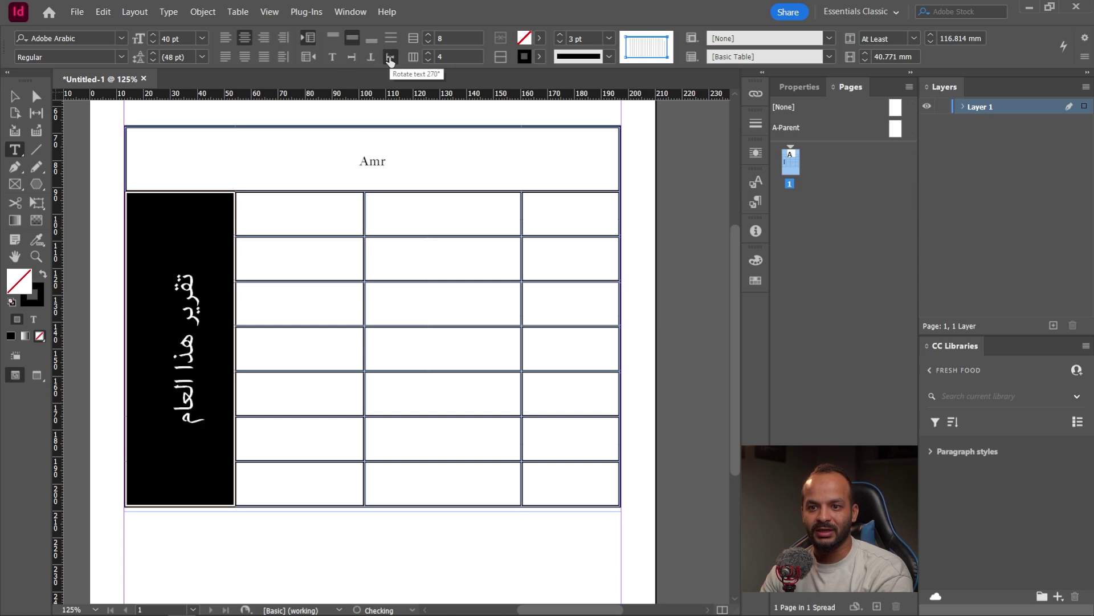
{"action": "left_click", "coordinate": [15, 96]}
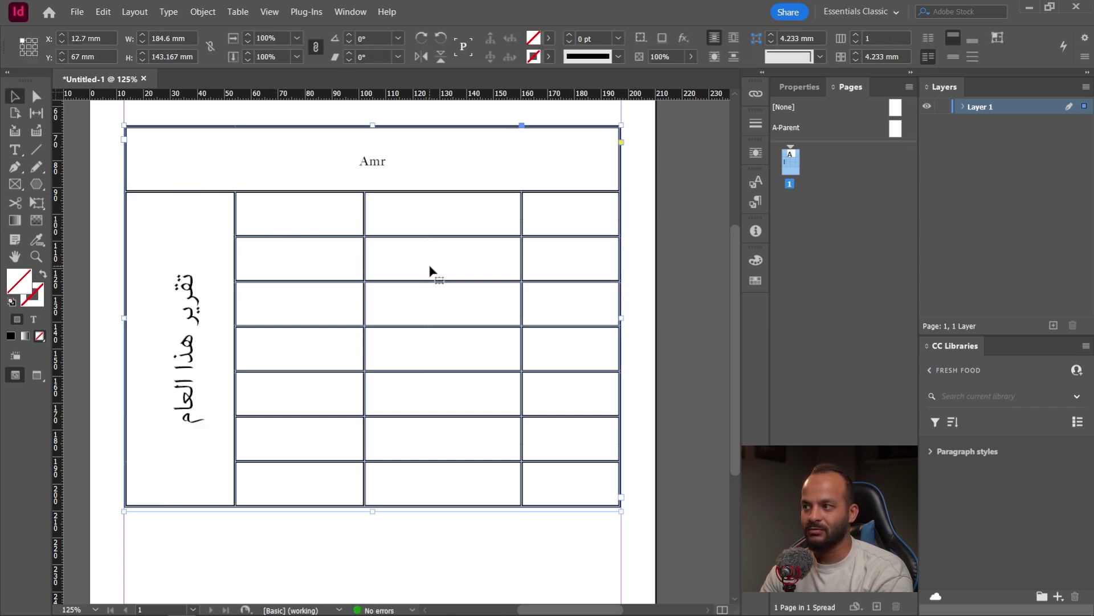
{"action": "scroll", "coordinate": [445, 234], "scroll_direction": "up", "scroll_amount": 1}
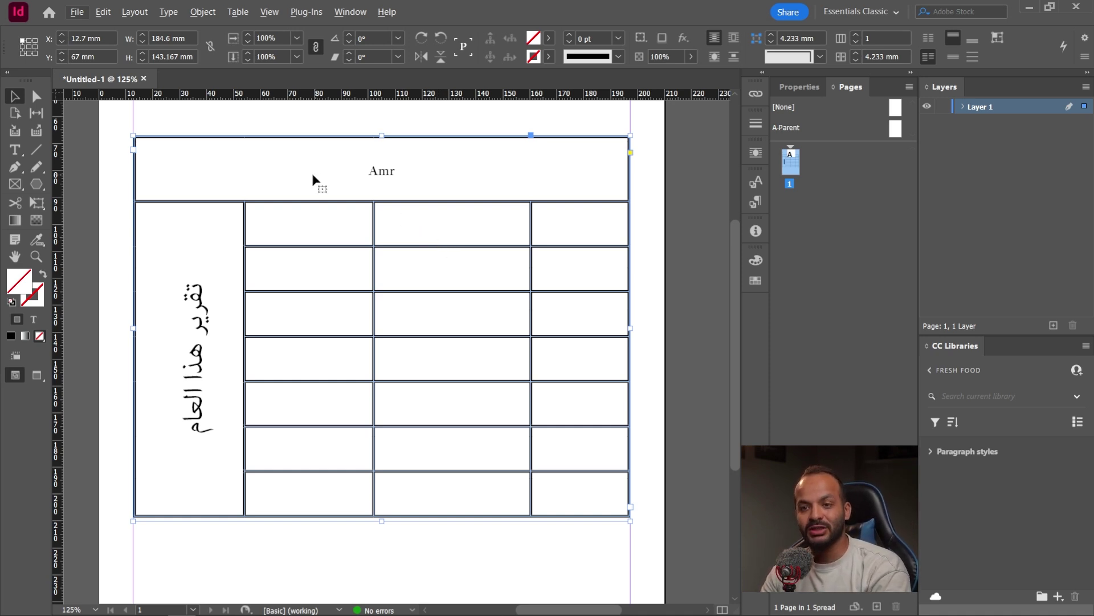
Select the whole table and set its alternating fill pattern to Every Other Row.
{"action": "left_click", "coordinate": [15, 150]}
{"action": "left_click", "coordinate": [135, 136]}
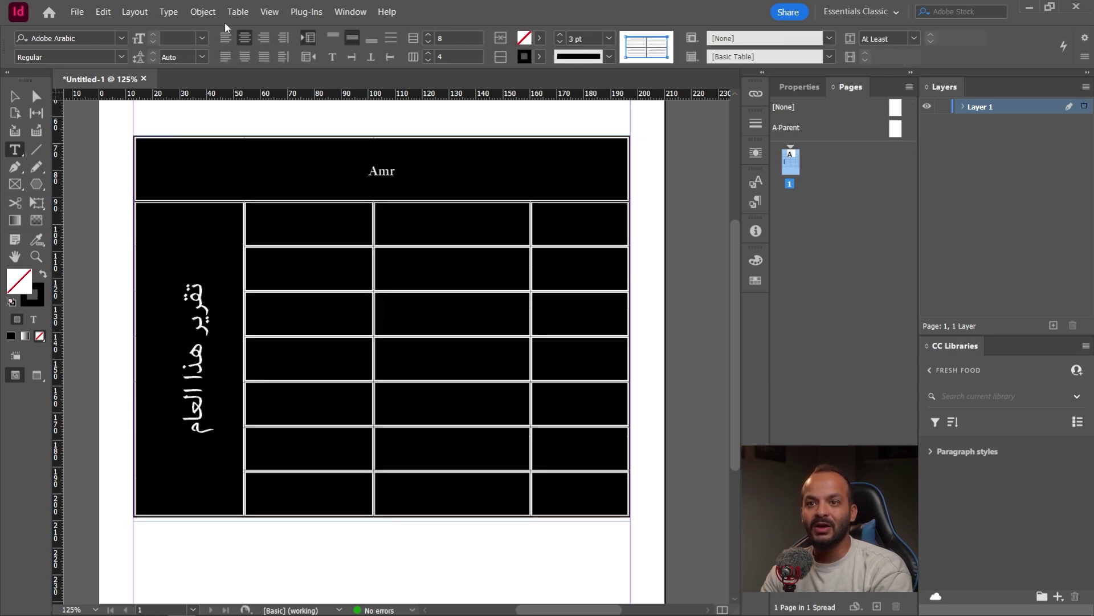
{"action": "left_click", "coordinate": [238, 12]}
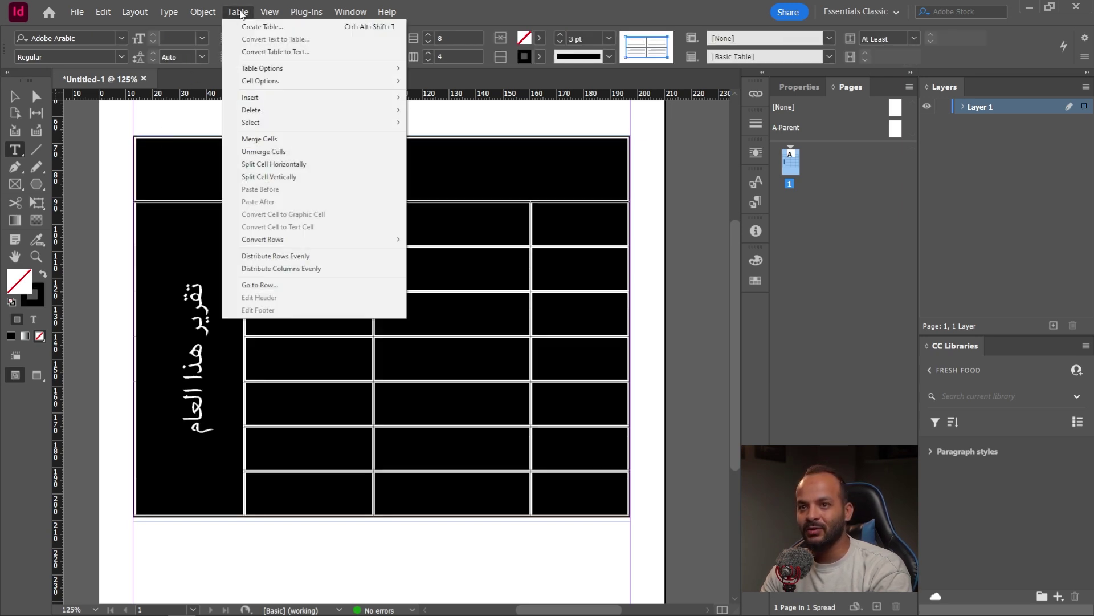
{"action": "mouse_move", "coordinate": [288, 73]}
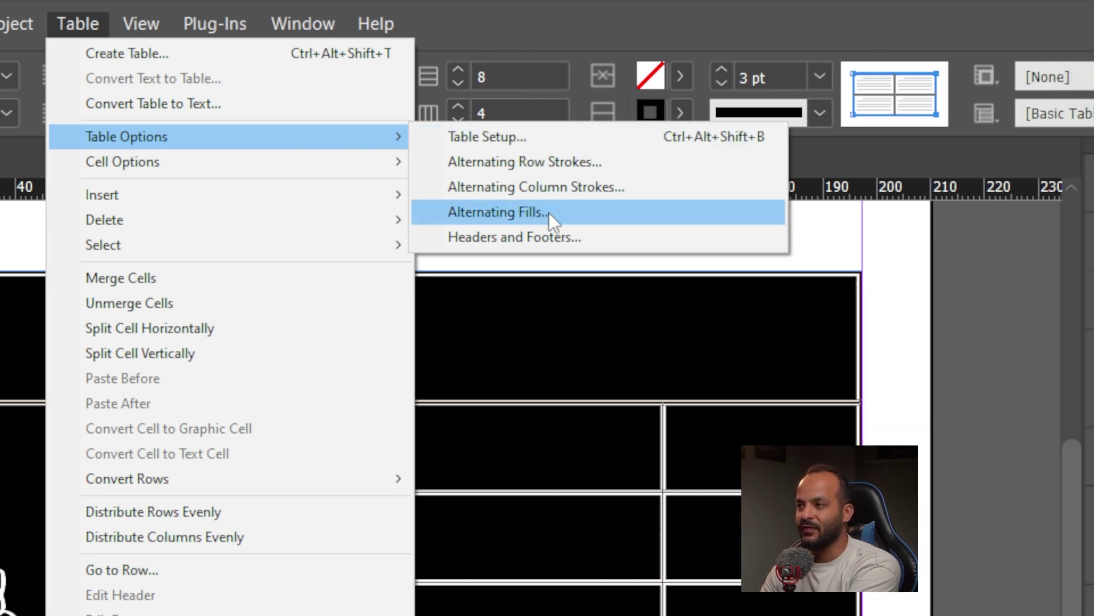
{"action": "left_click", "coordinate": [549, 212]}
{"action": "left_click_drag", "start_coordinate": [620, 83], "coordinate": [479, 103]}
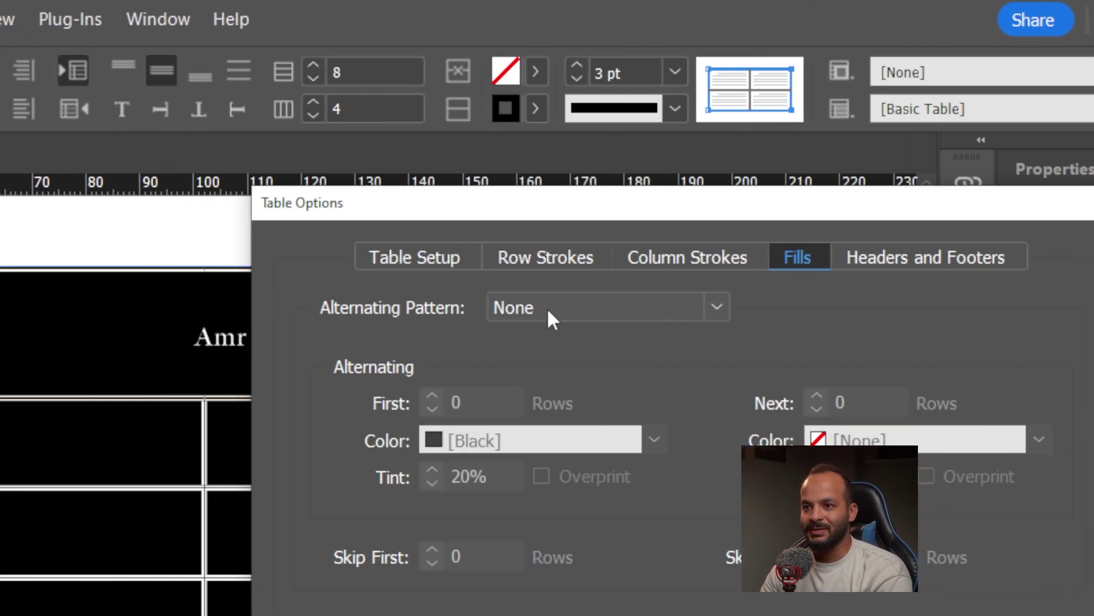
{"action": "left_click", "coordinate": [547, 310]}
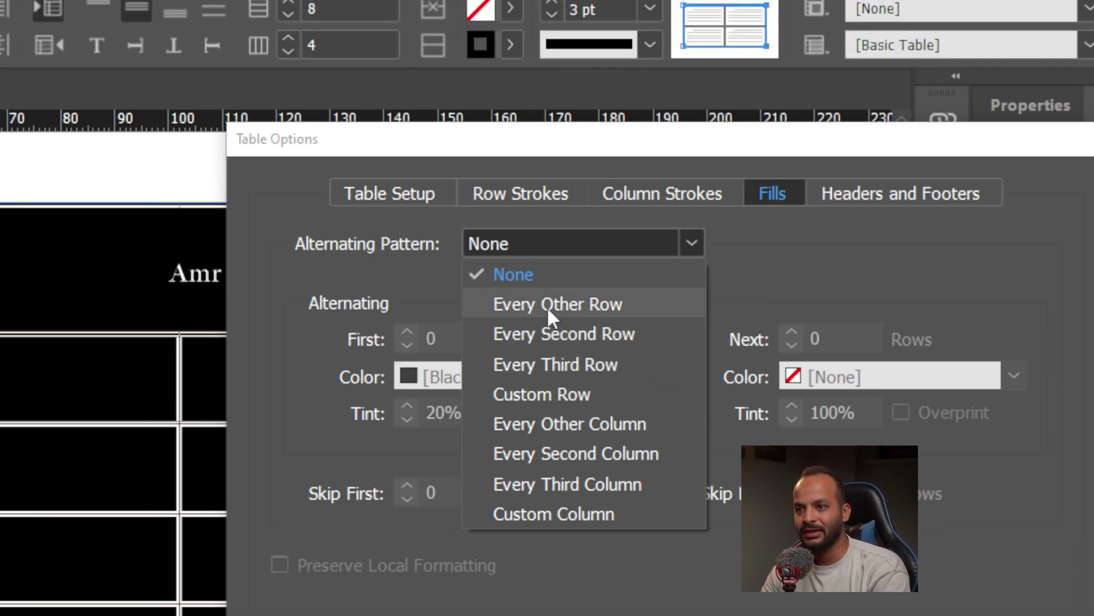
{"action": "left_click", "coordinate": [548, 308]}
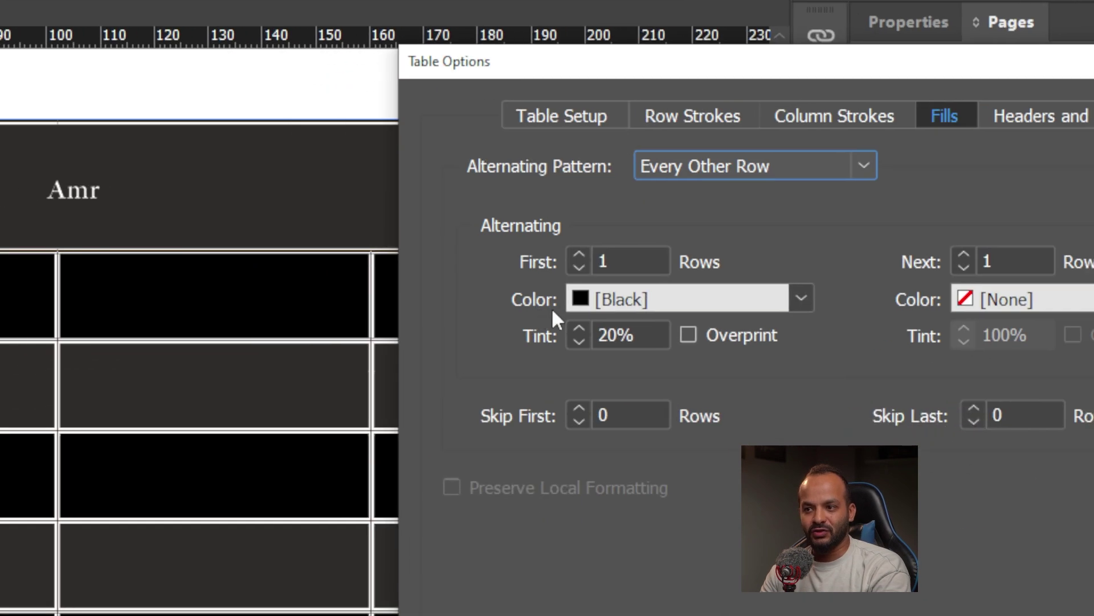
Set the first alternating fill to yellow C=0 M=0 Y=100 K=0 at 100% tint and apply it to the table.
{"action": "left_click", "coordinate": [410, 369]}
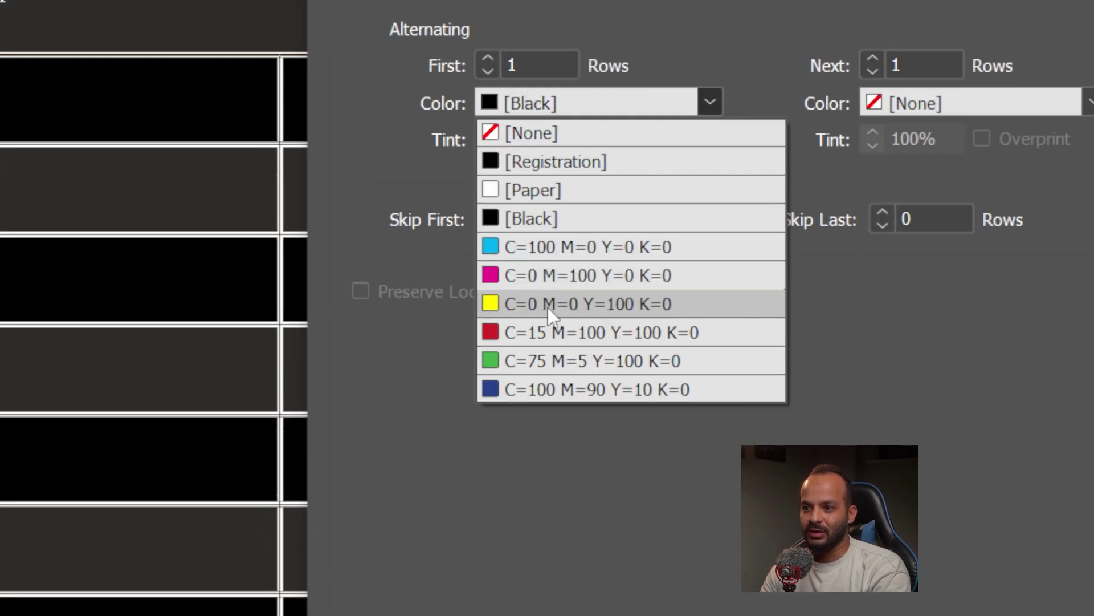
{"action": "left_click", "coordinate": [550, 335]}
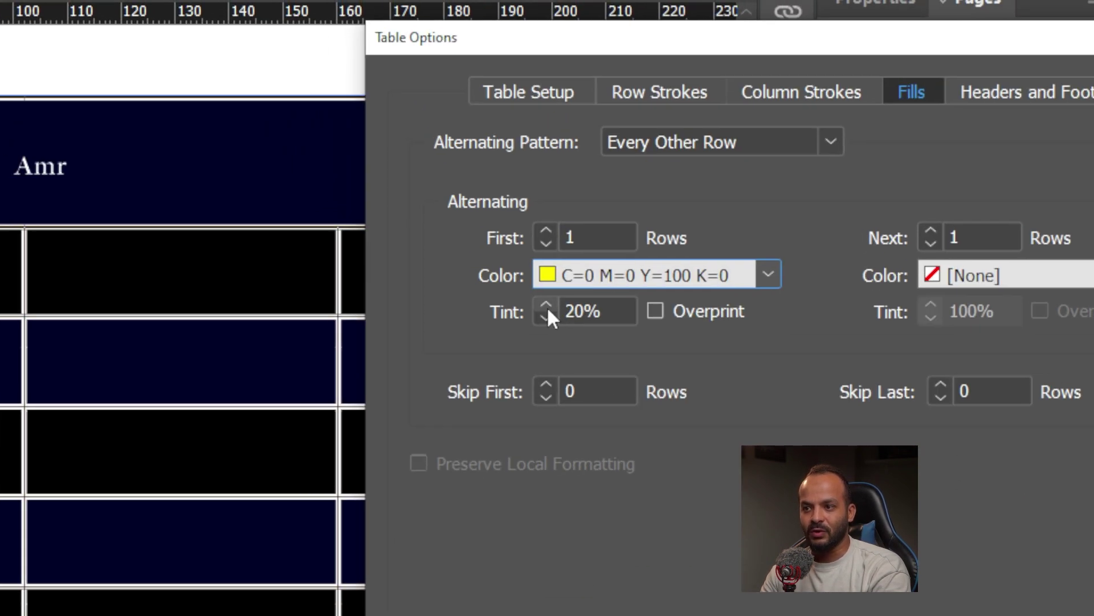
{"action": "left_click", "coordinate": [546, 306]}
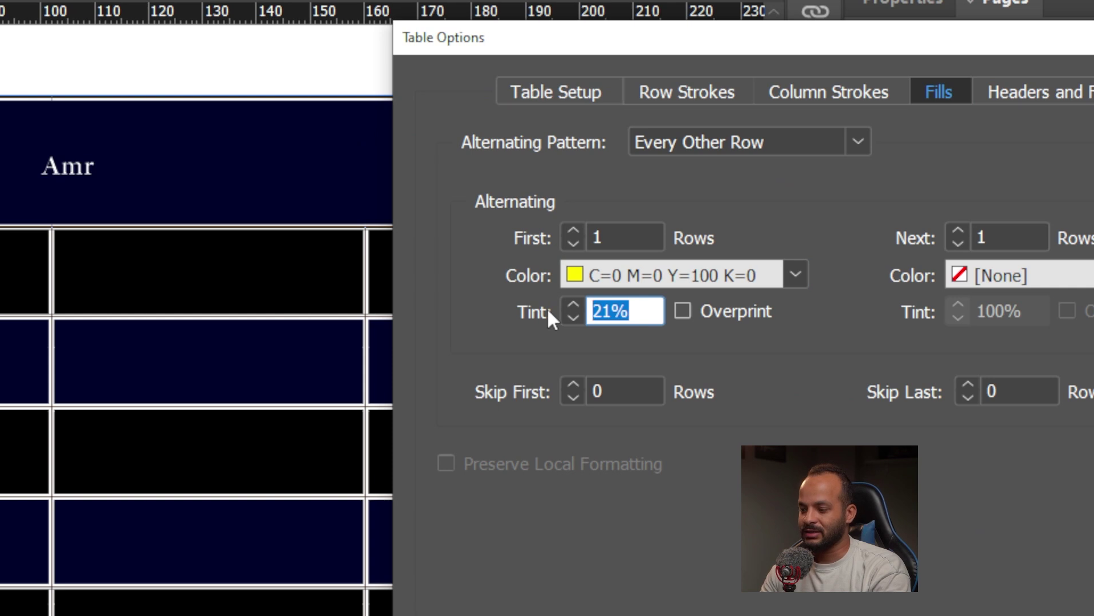
{"action": "type", "text": "100***"}
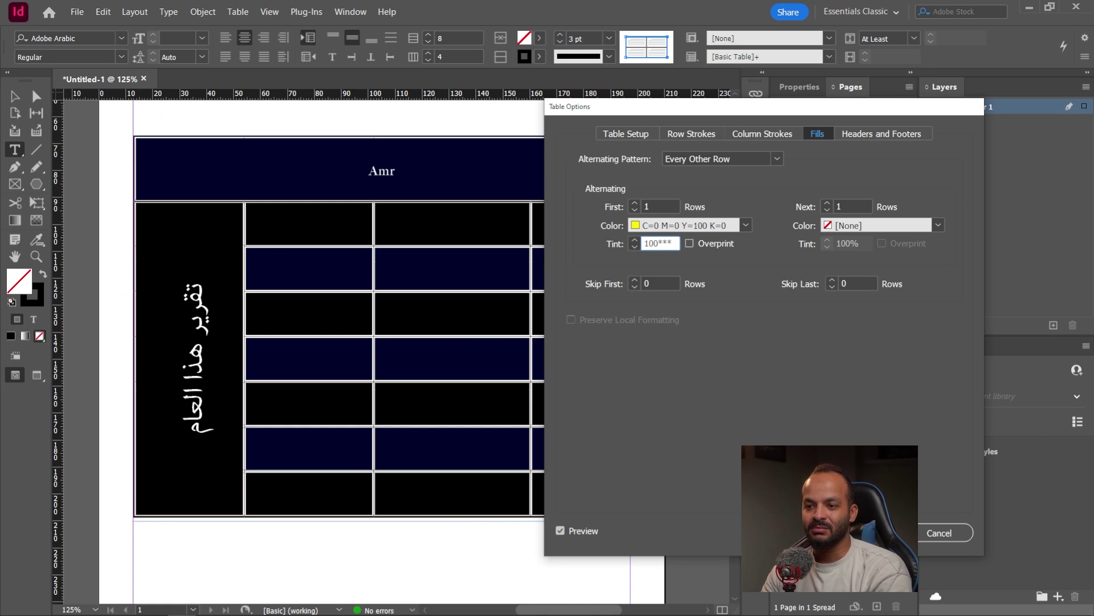
{"action": "key", "text": "Return"}
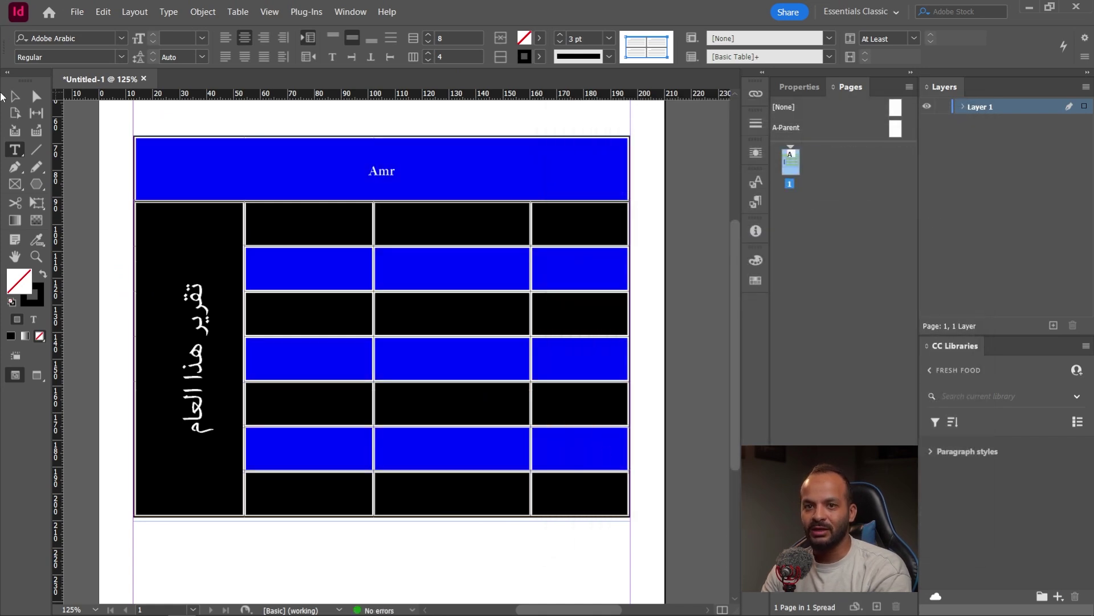
{"action": "left_click", "coordinate": [14, 96]}
{"action": "left_click", "coordinate": [86, 143]}
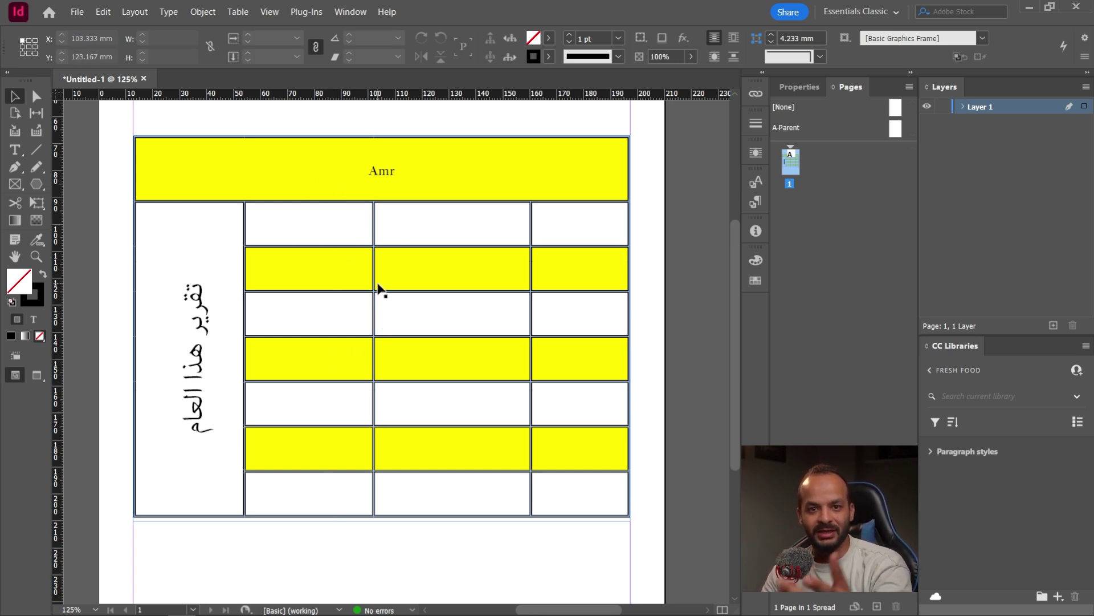
Select the whole table and set its alternating fill to skip the first 1 row.
{"action": "left_click", "coordinate": [20, 148]}
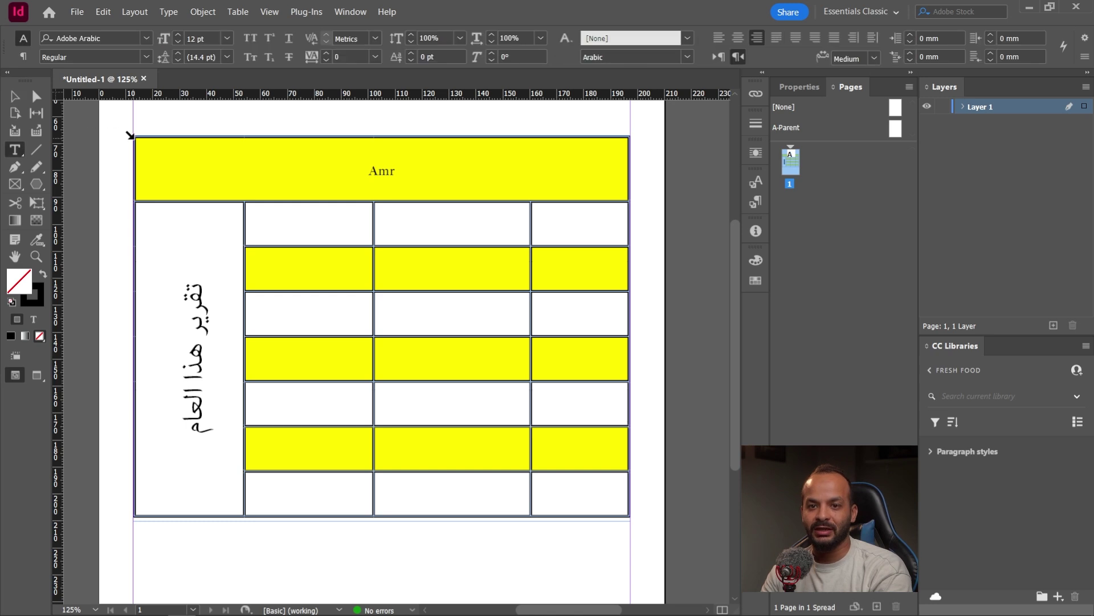
{"action": "left_click", "coordinate": [131, 135]}
{"action": "left_click", "coordinate": [237, 12]}
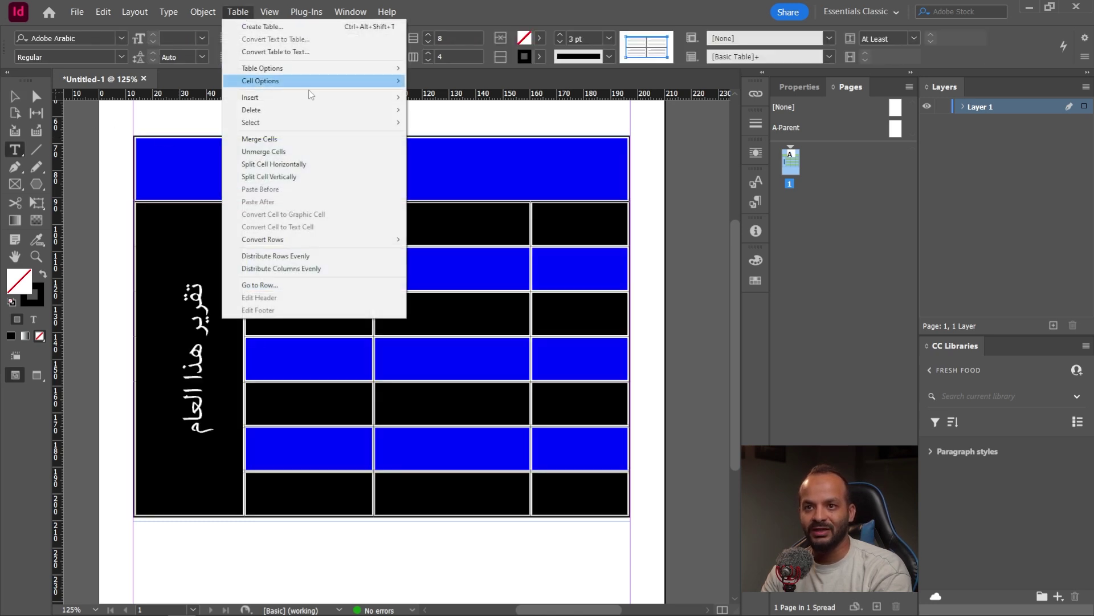
{"action": "mouse_move", "coordinate": [312, 69]}
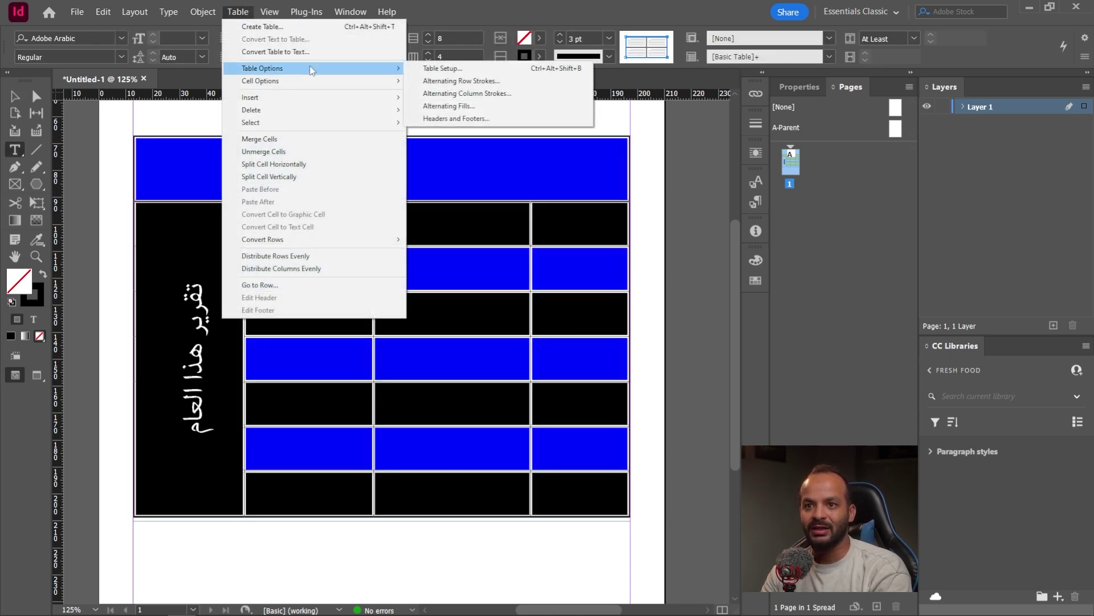
{"action": "left_click", "coordinate": [482, 108]}
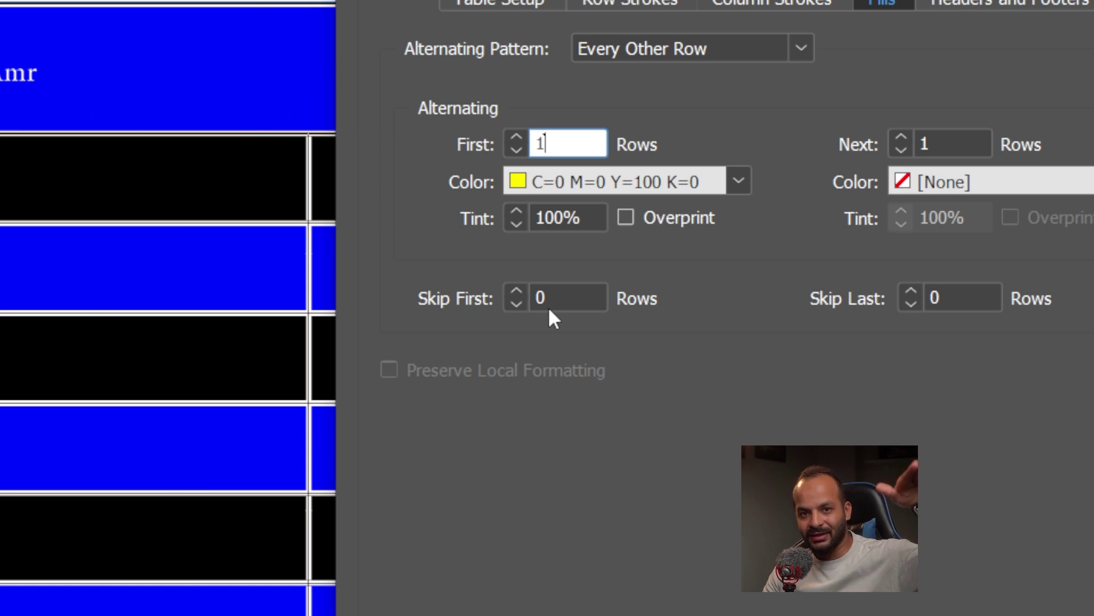
{"action": "left_click", "coordinate": [516, 291]}
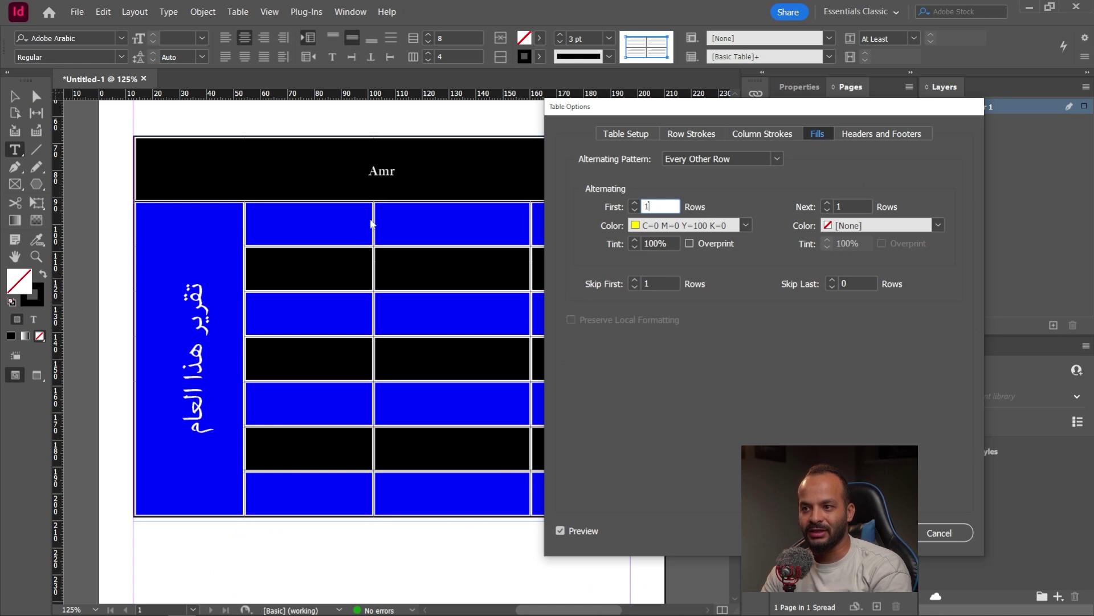
Try skipping the last 1 row in the alternating fill, and restore that skip value to 0.
{"action": "left_click_drag", "start_coordinate": [650, 106], "coordinate": [753, 90]}
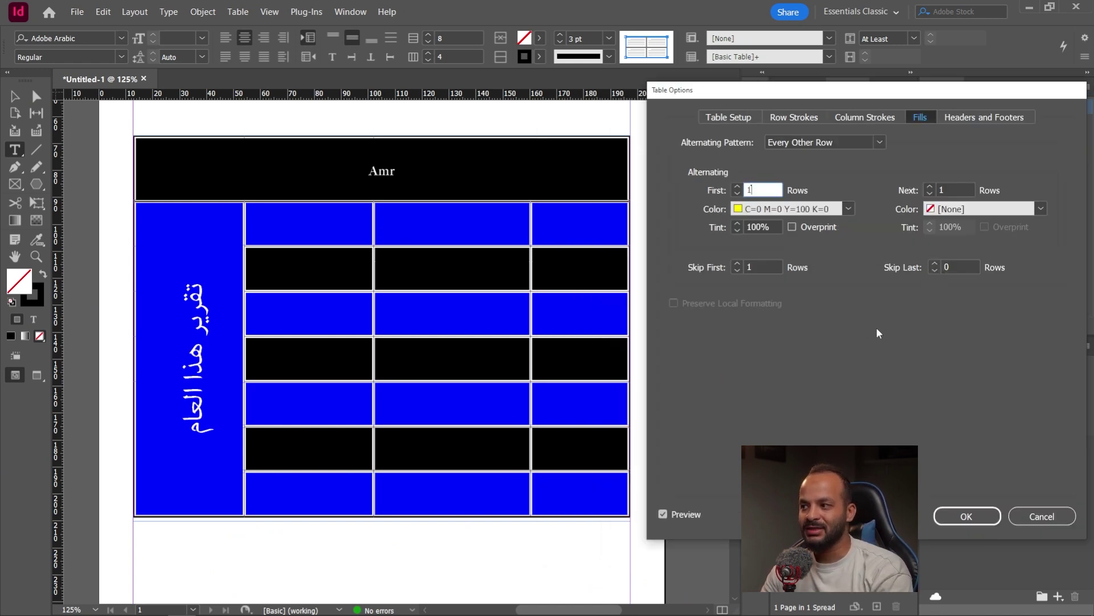
{"action": "left_click", "coordinate": [934, 262]}
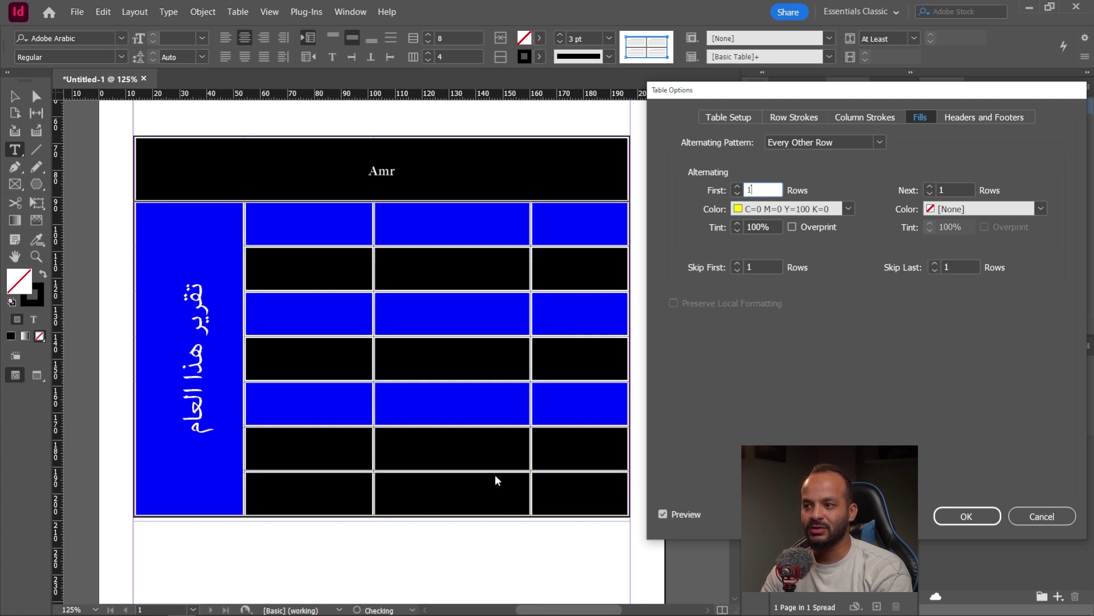
{"action": "left_click", "coordinate": [934, 271]}
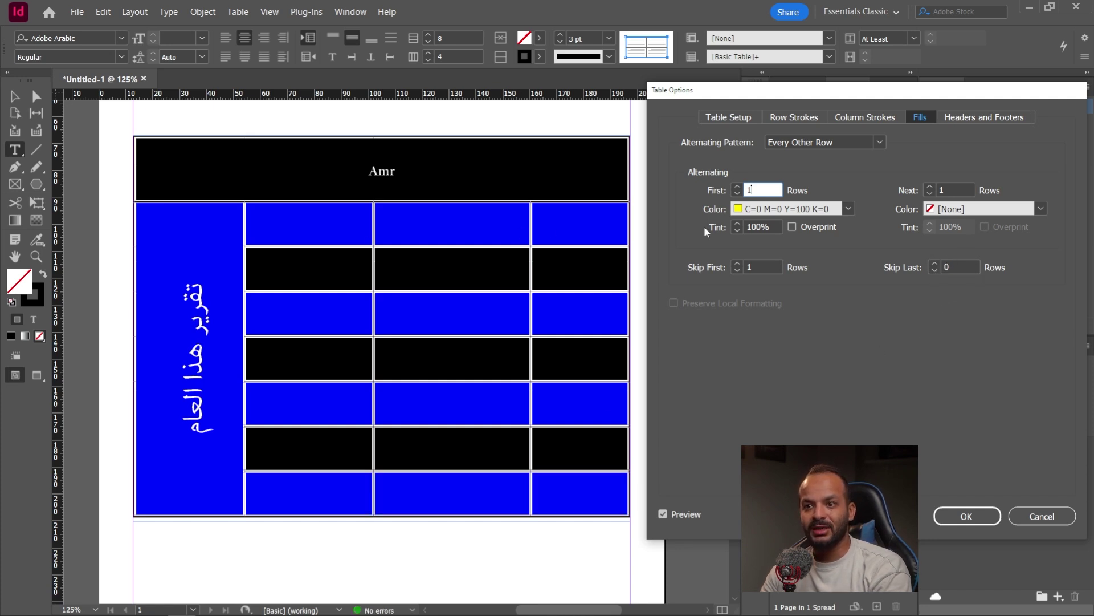
Set the alternating fill to skip the first 2 rows, apply it to the table and deselect the table.
{"action": "left_click", "coordinate": [739, 262]}
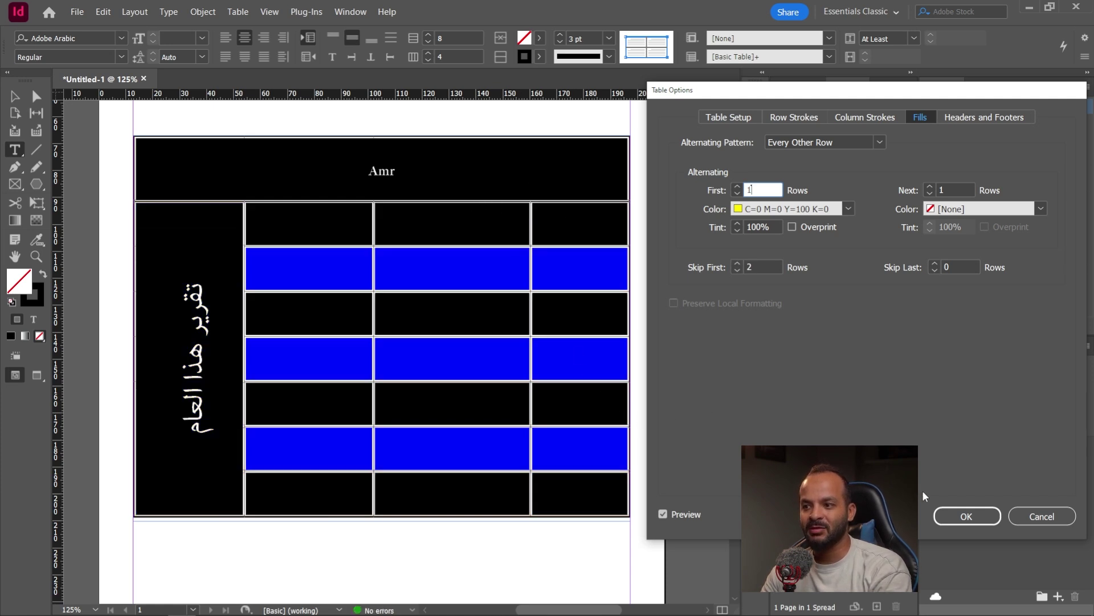
{"action": "left_click", "coordinate": [967, 515]}
{"action": "key", "text": "Escape"}
{"action": "left_click", "coordinate": [112, 136]}
{"action": "scroll", "coordinate": [175, 239], "scroll_direction": "down", "scroll_amount": 1}
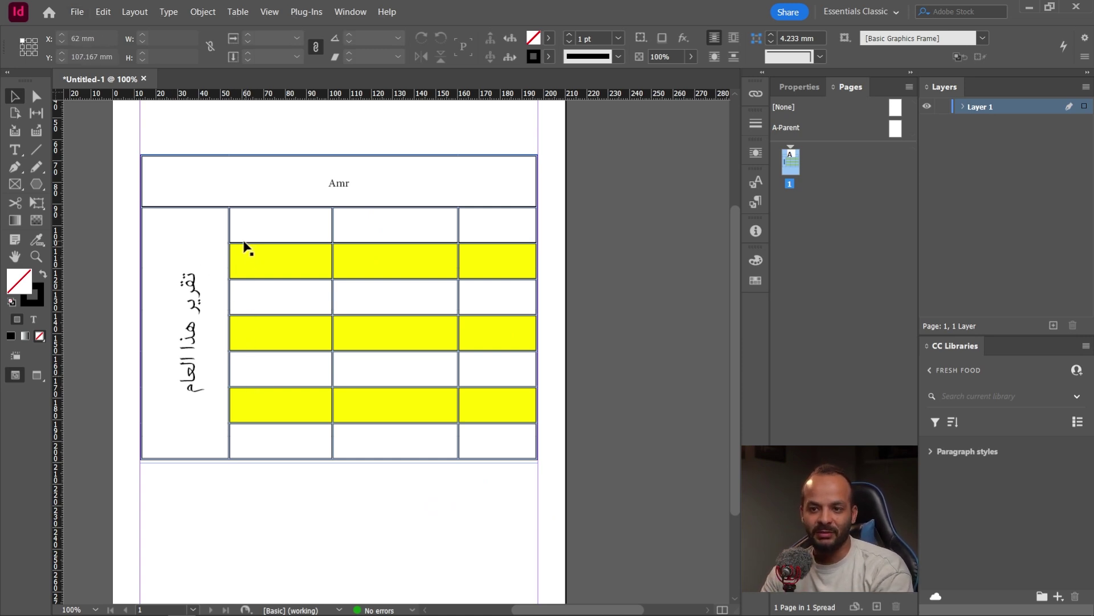
Add a second page and place Table Example Word 1.docx in a margin-wide text frame about 185 mm by 124 mm.
{"action": "key", "text": "ctrl+shift+p"}
{"action": "key", "text": "ctrl+0"}
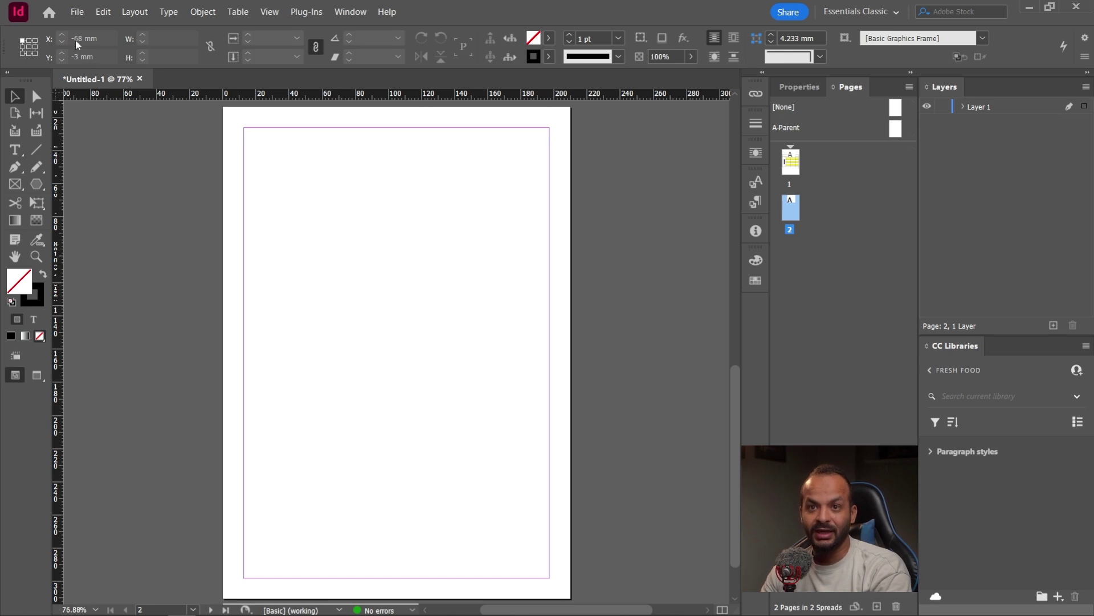
{"action": "left_click", "coordinate": [78, 11]}
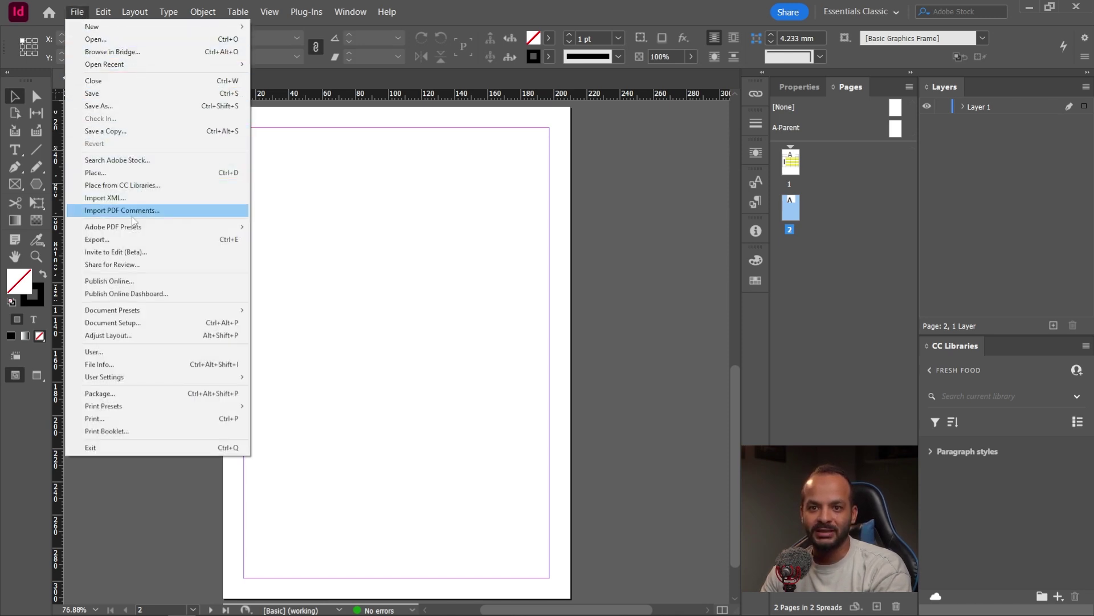
{"action": "left_click", "coordinate": [96, 173]}
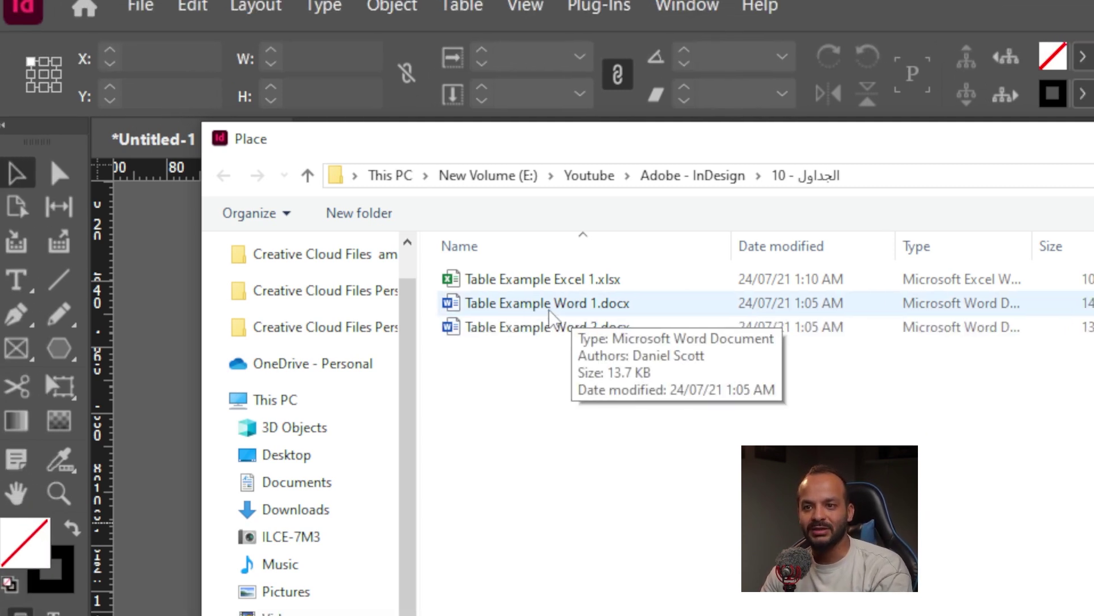
{"action": "left_click", "coordinate": [549, 310]}
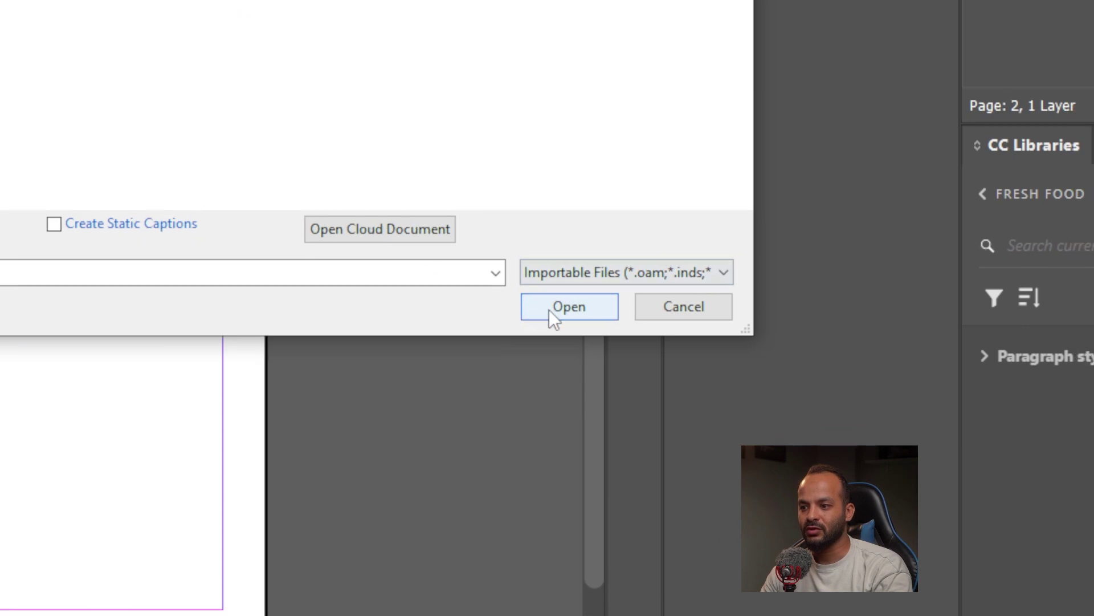
{"action": "left_click", "coordinate": [549, 310]}
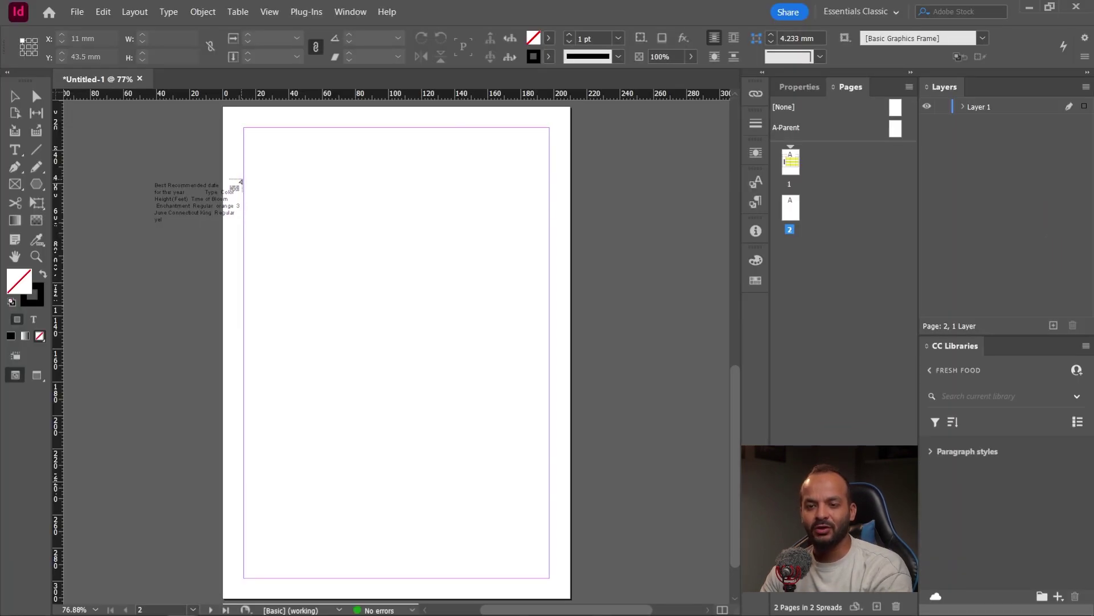
{"action": "left_click_drag", "start_coordinate": [244, 177], "coordinate": [549, 381]}
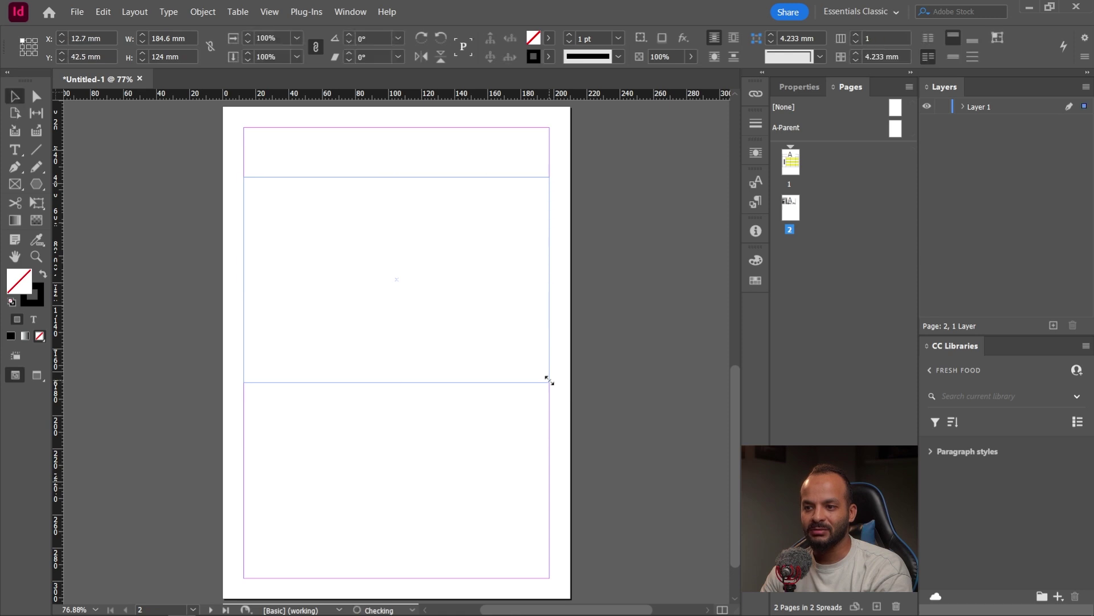
Check the source table in Word, and align the text of the whole placed table left and centre it vertically.
{"action": "key", "text": "alt+Tab"}
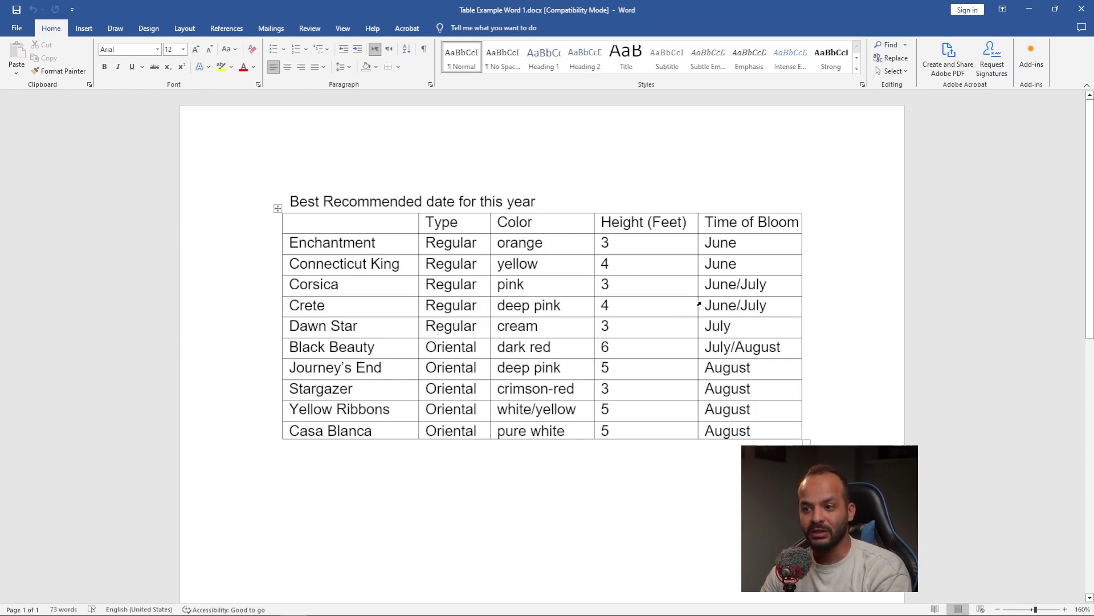
{"action": "key", "text": "alt+Tab"}
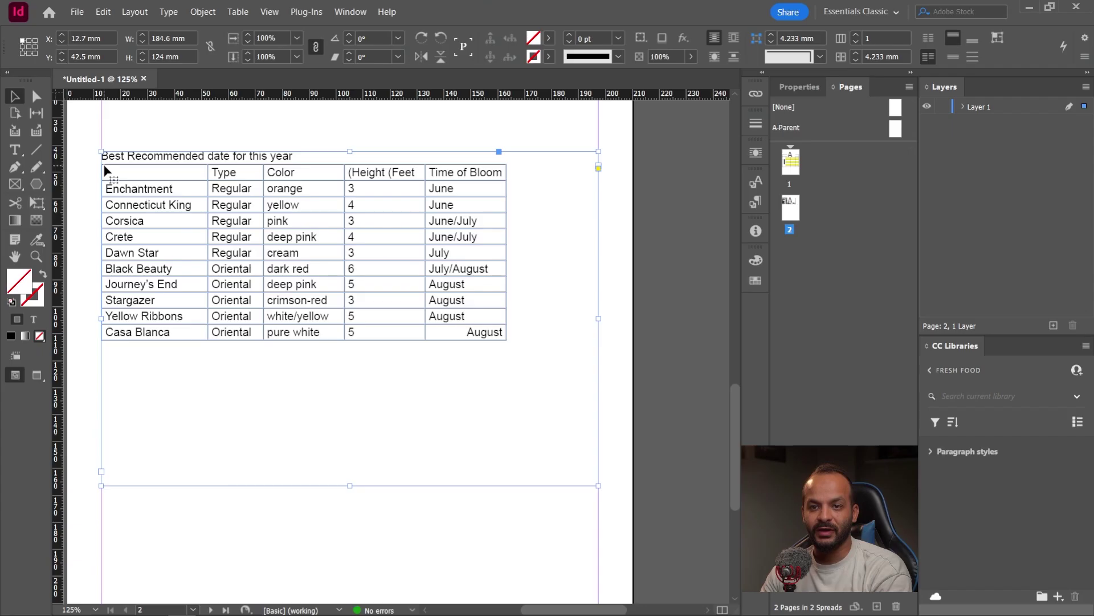
{"action": "left_click", "coordinate": [20, 150]}
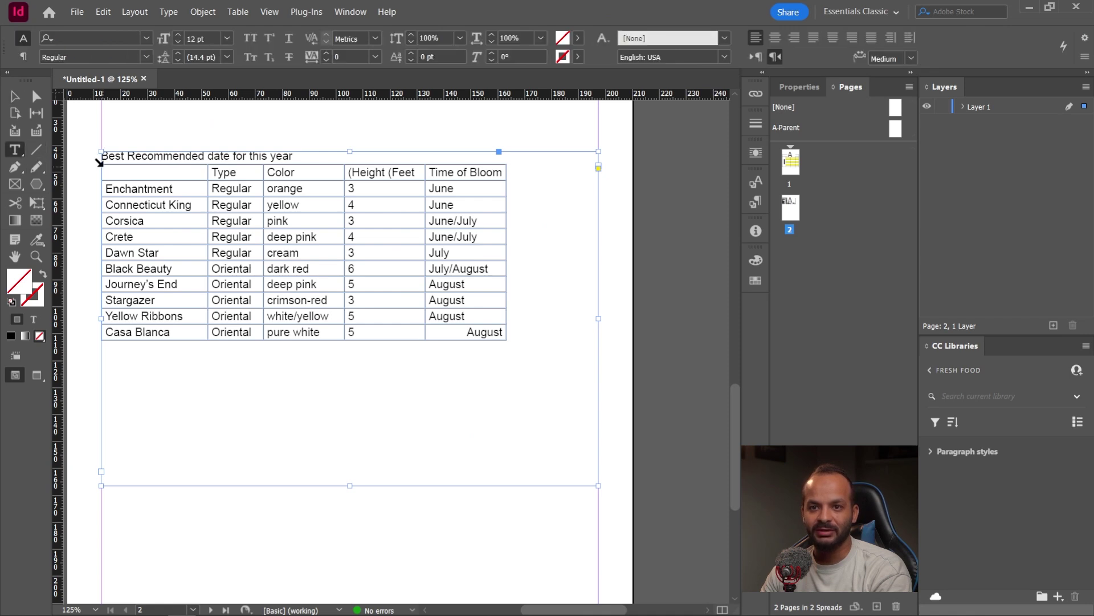
{"action": "left_click", "coordinate": [99, 162]}
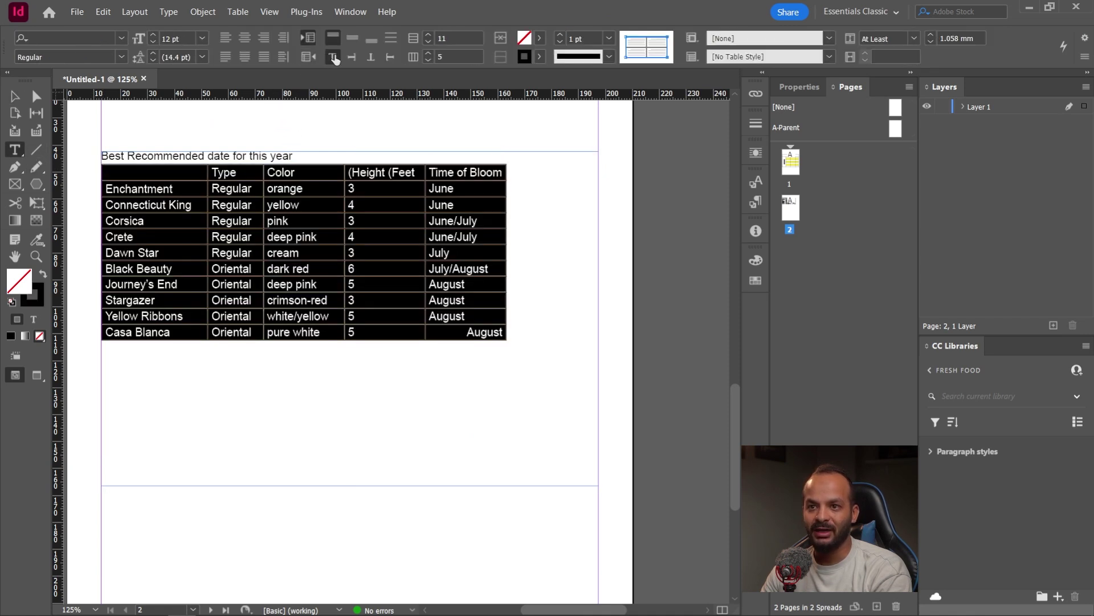
{"action": "left_click", "coordinate": [352, 40]}
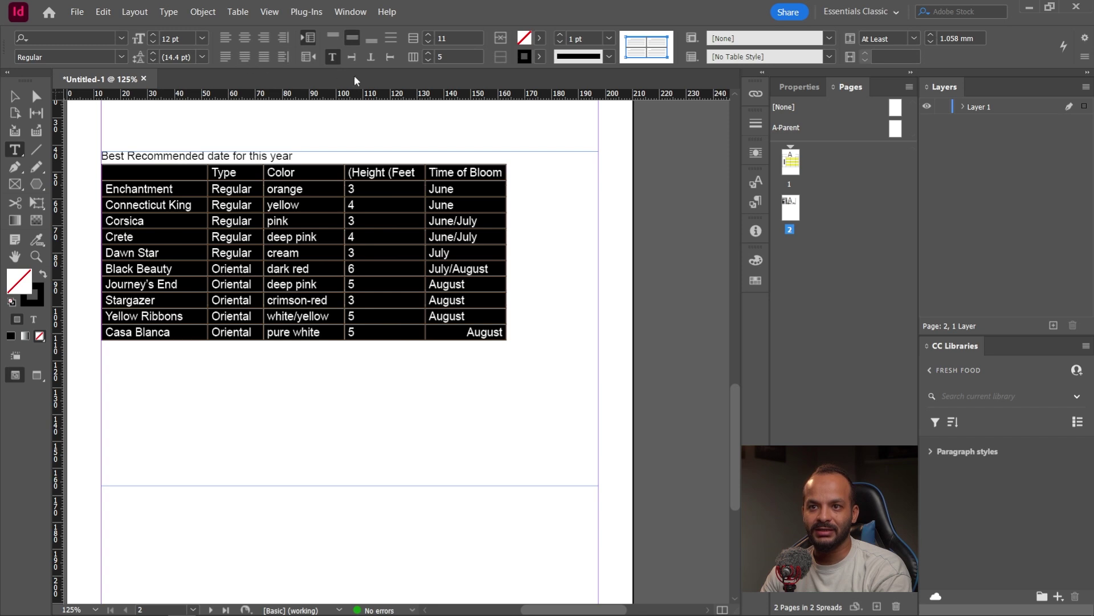
{"action": "left_click", "coordinate": [227, 38]}
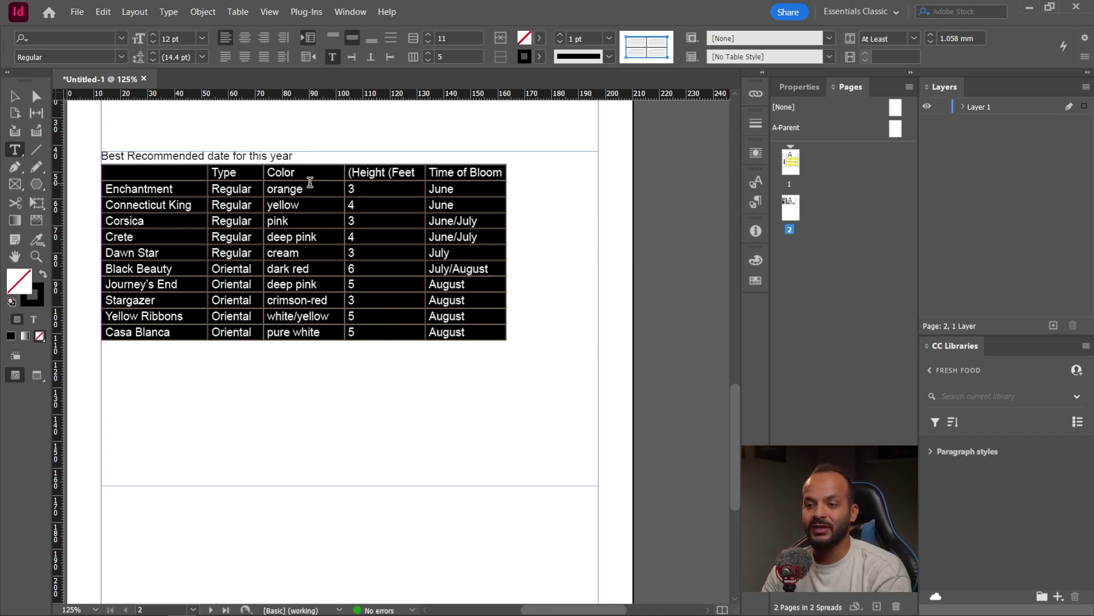
{"action": "left_click", "coordinate": [15, 97]}
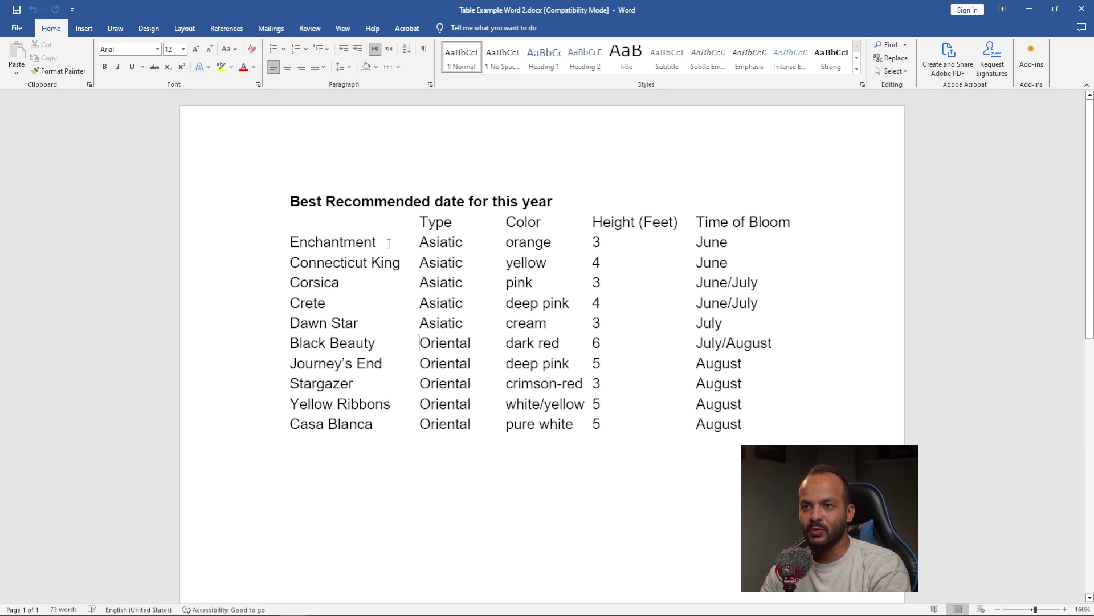
Try deleting the tab gap between 3 and June/July in the Corsica row of Table Example Word 2.docx, and undo the deletion.
{"action": "left_click_drag", "start_coordinate": [690, 284], "coordinate": [603, 285]}
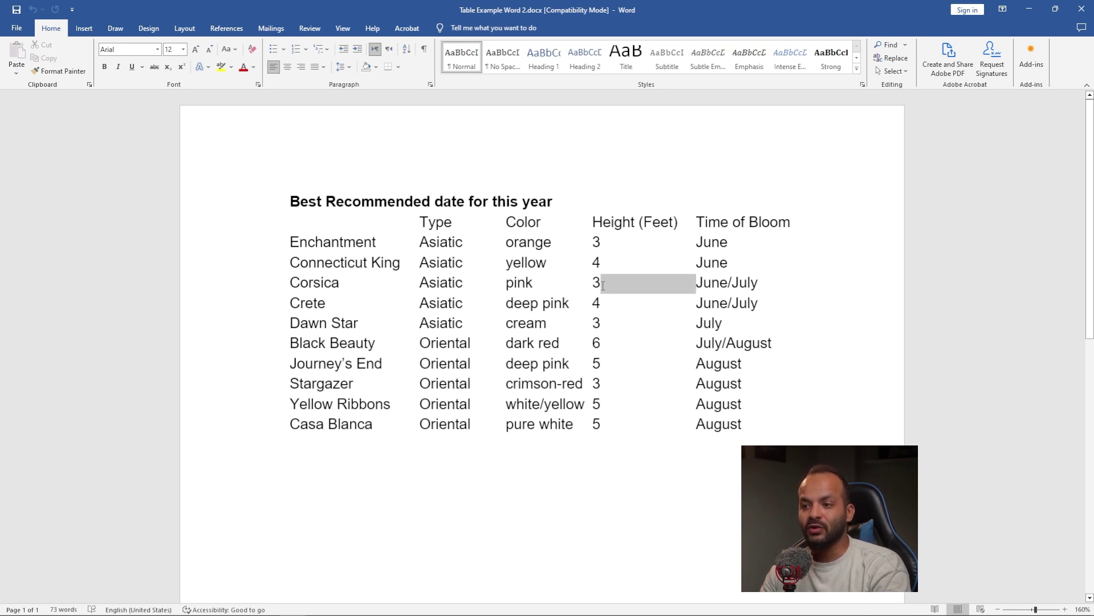
{"action": "key", "text": "Delete"}
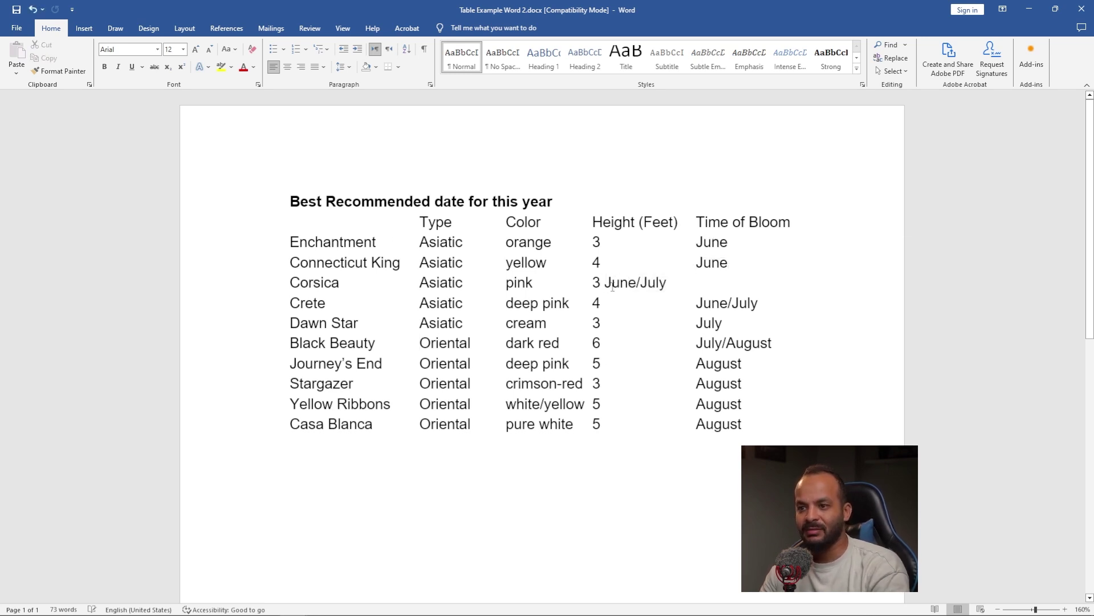
{"action": "key", "text": "ctrl+z"}
{"action": "key", "text": "Left"}
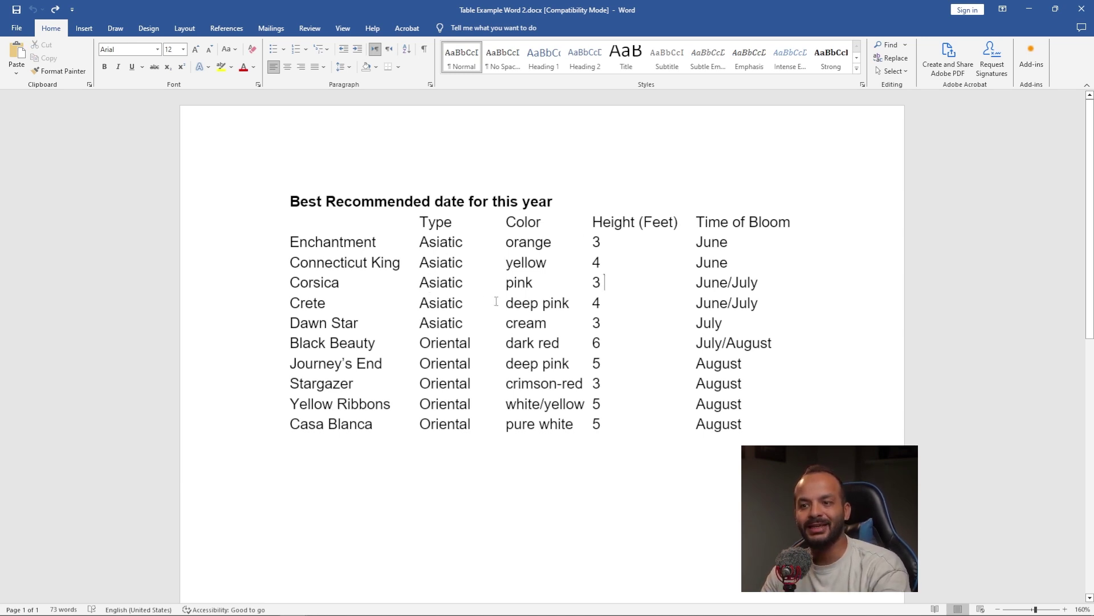
Place Table Example Word 2.docx below the first imported table in InDesign, in a margin-wide frame about 185 mm by 104 mm.
{"action": "scroll", "coordinate": [496, 301], "scroll_direction": "down", "scroll_amount": 1}
{"action": "scroll", "coordinate": [507, 305], "scroll_direction": "up", "scroll_amount": 1}
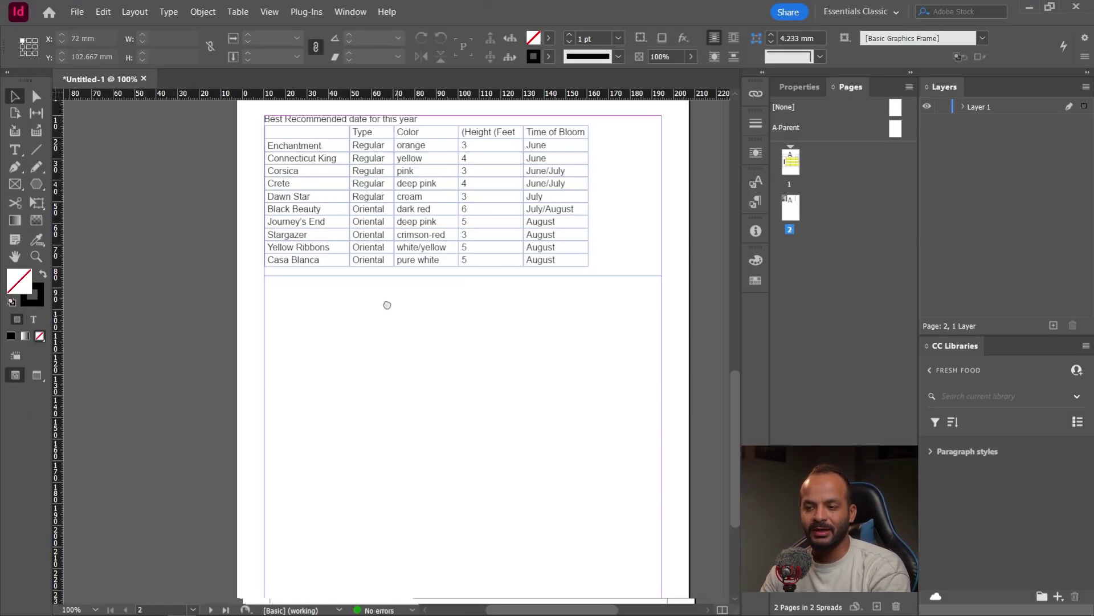
{"action": "scroll", "coordinate": [364, 257], "scroll_direction": "down", "scroll_amount": 4}
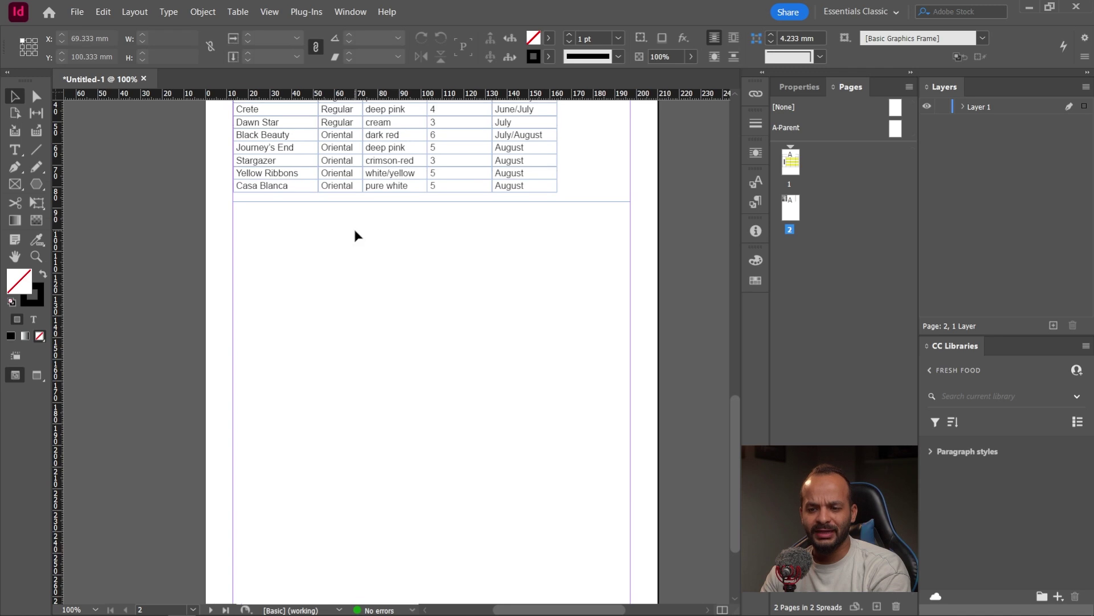
{"action": "key", "text": "ctrl+d"}
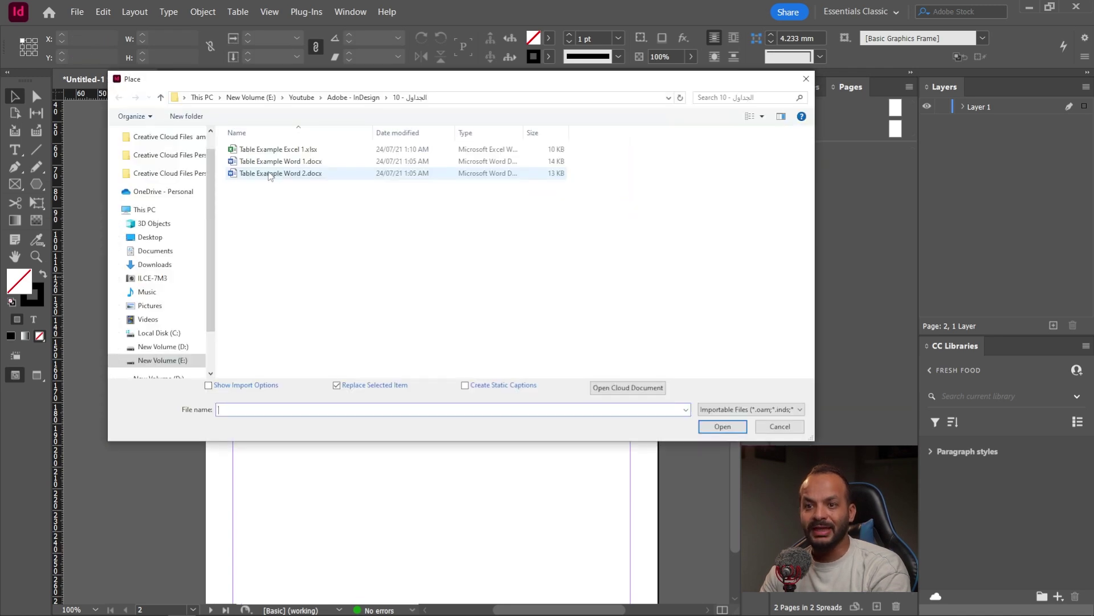
{"action": "double_click", "coordinate": [270, 173]}
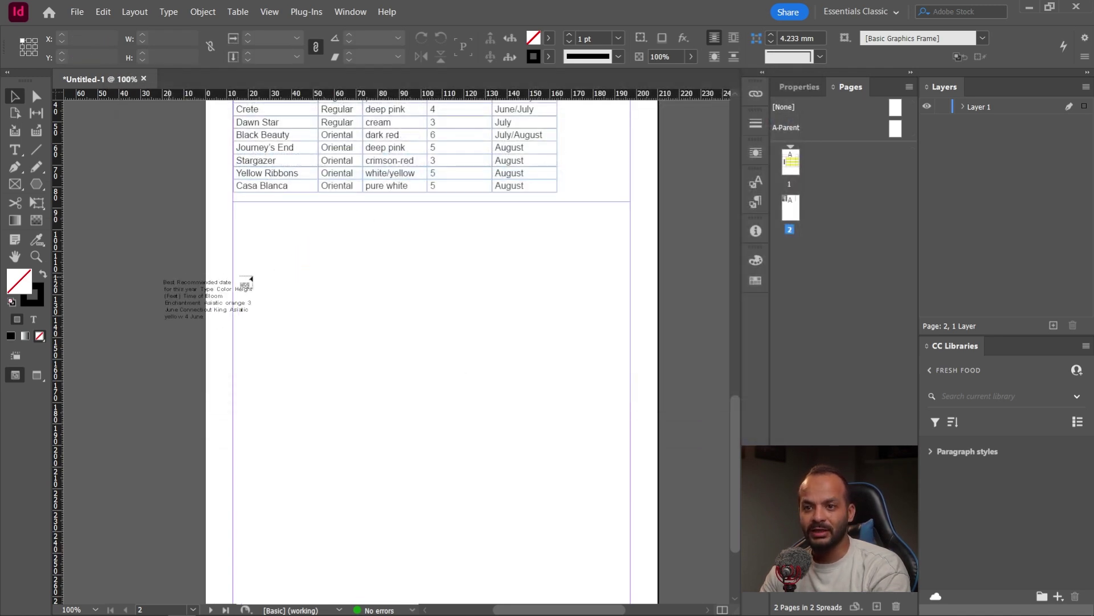
{"action": "left_click_drag", "start_coordinate": [232, 259], "coordinate": [631, 483]}
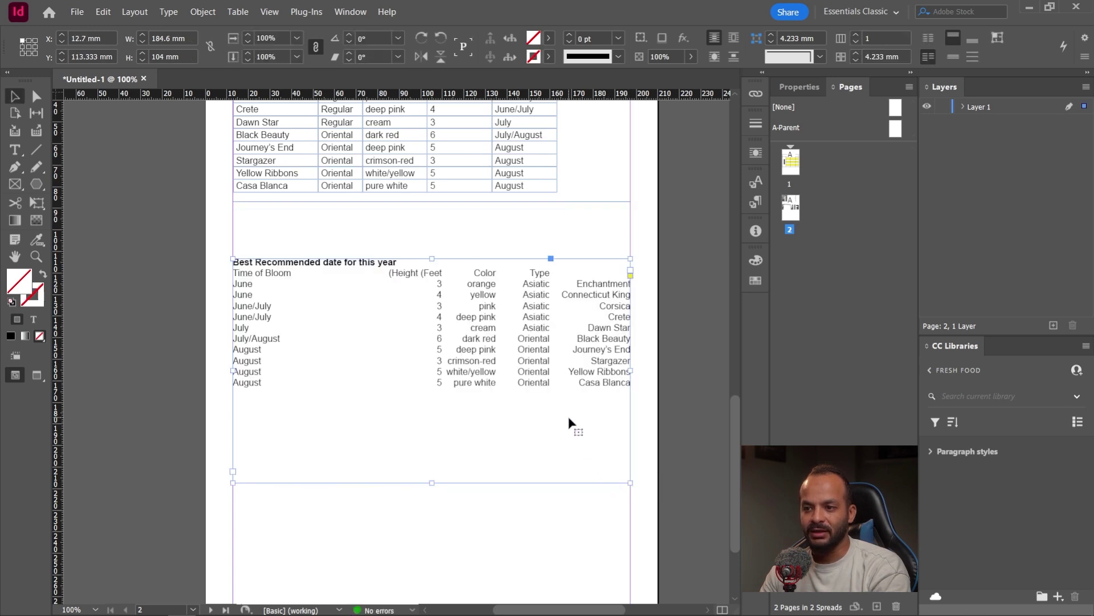
{"action": "scroll", "coordinate": [569, 420], "scroll_direction": "down", "scroll_amount": 2}
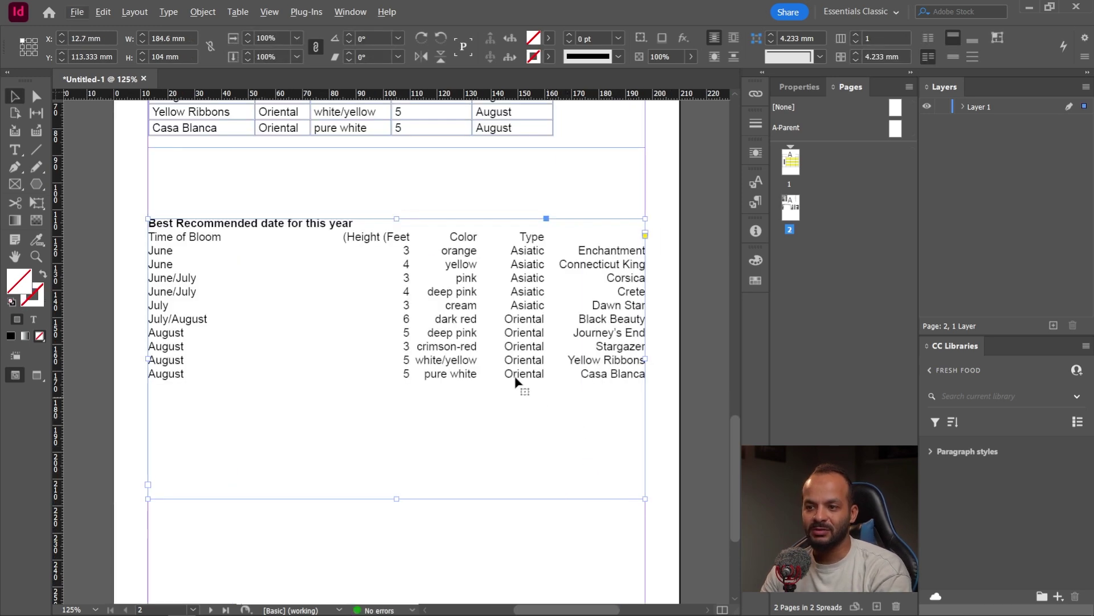